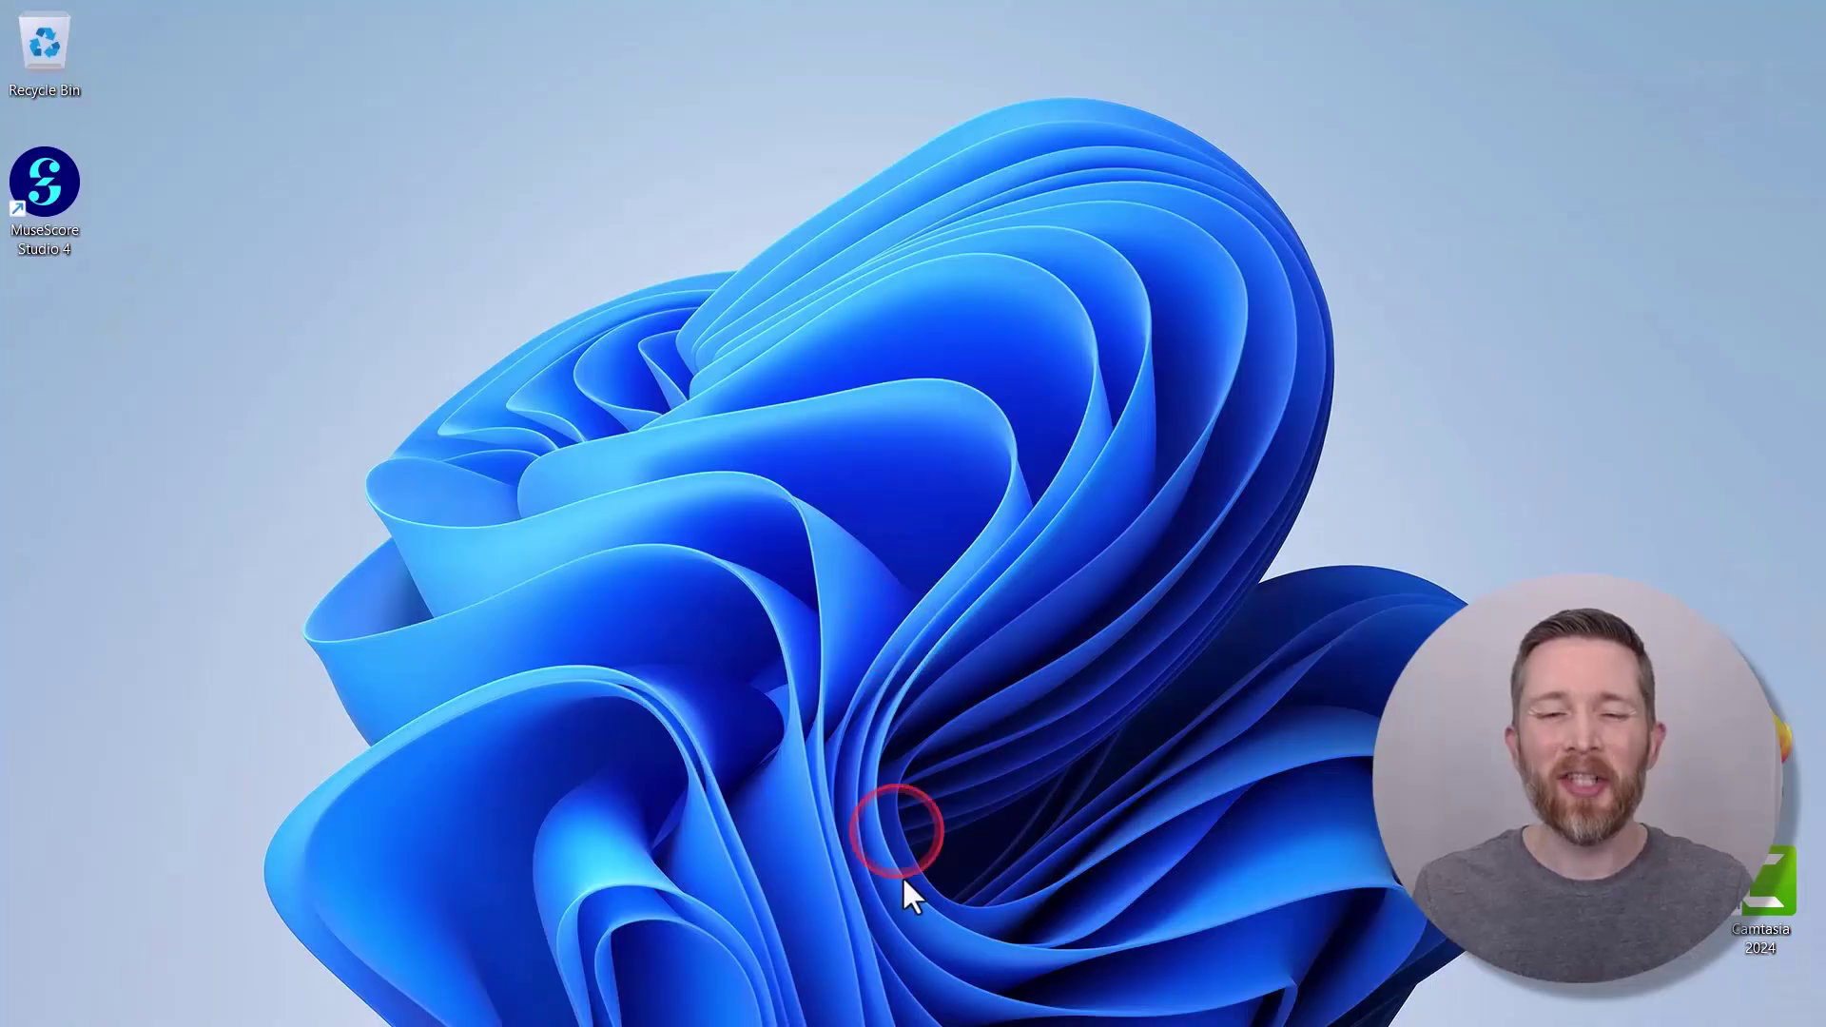
# Bring up MuseScore Studio from the taskbar, showing the 'How to Export as MP3' score
pyautogui.moveTo(876, 990)
pyautogui.click(898, 961)
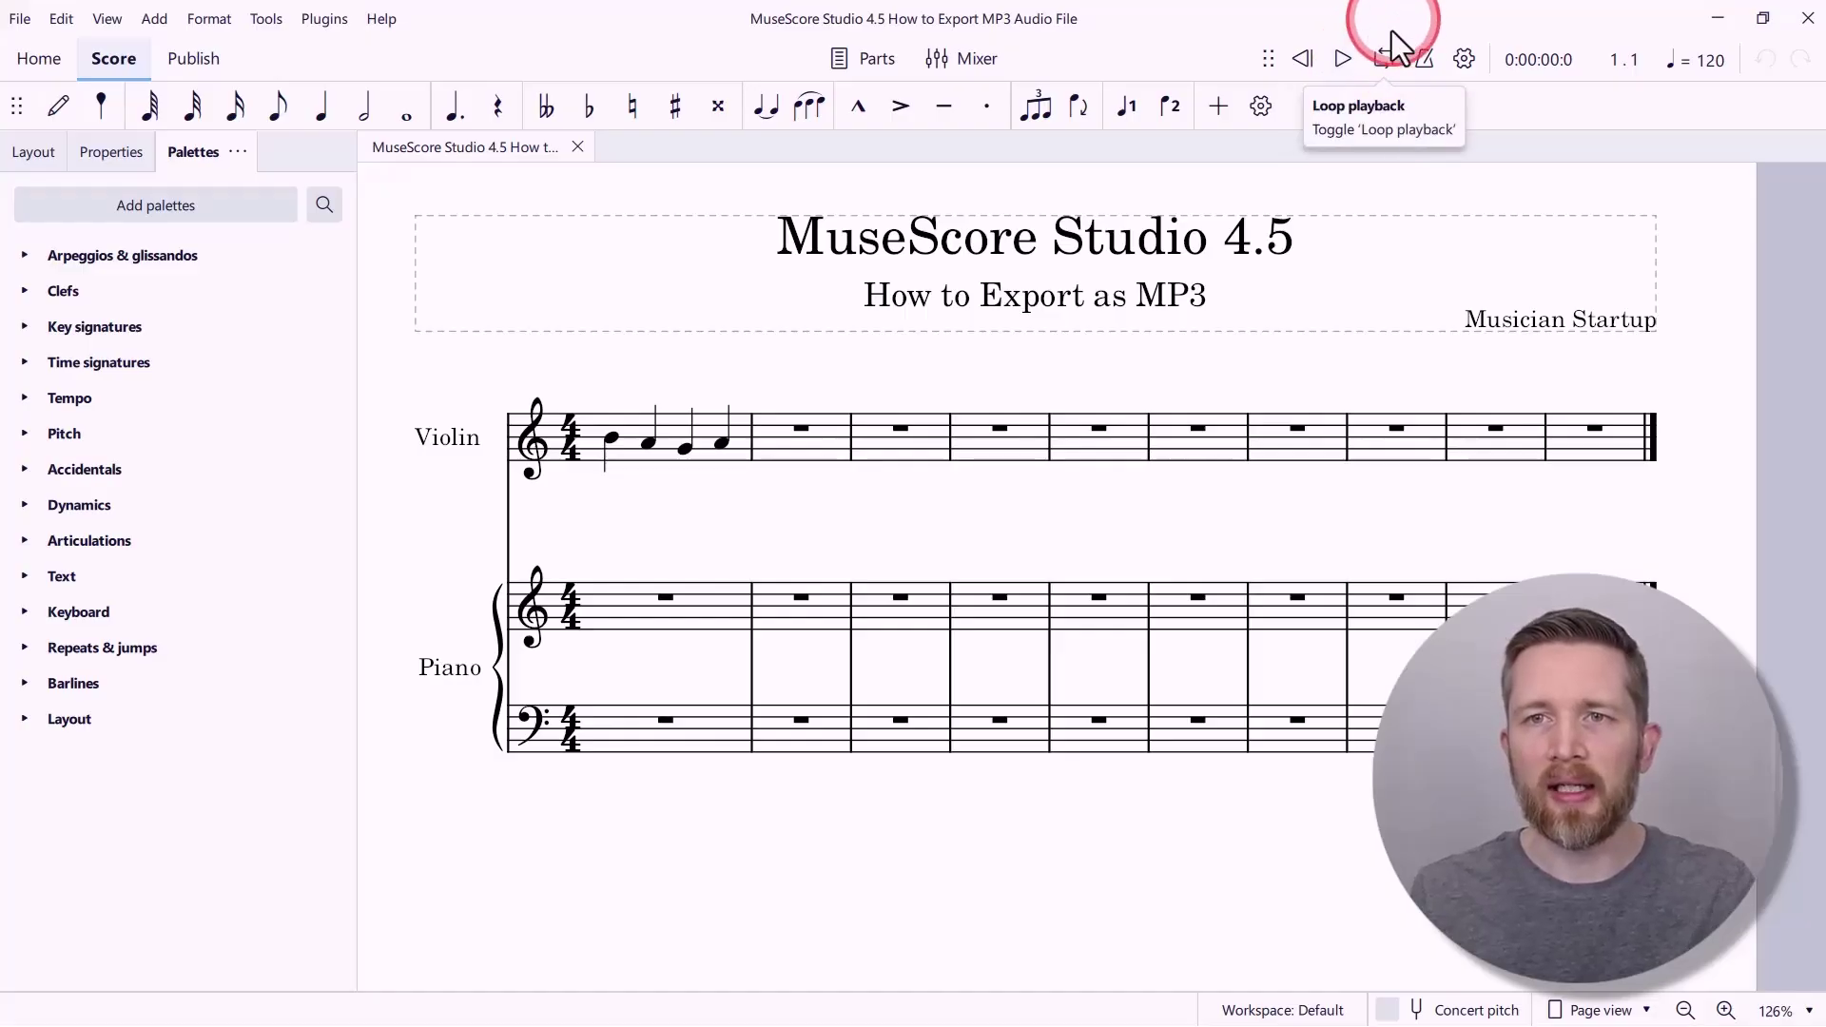
pyautogui.click(1342, 59)
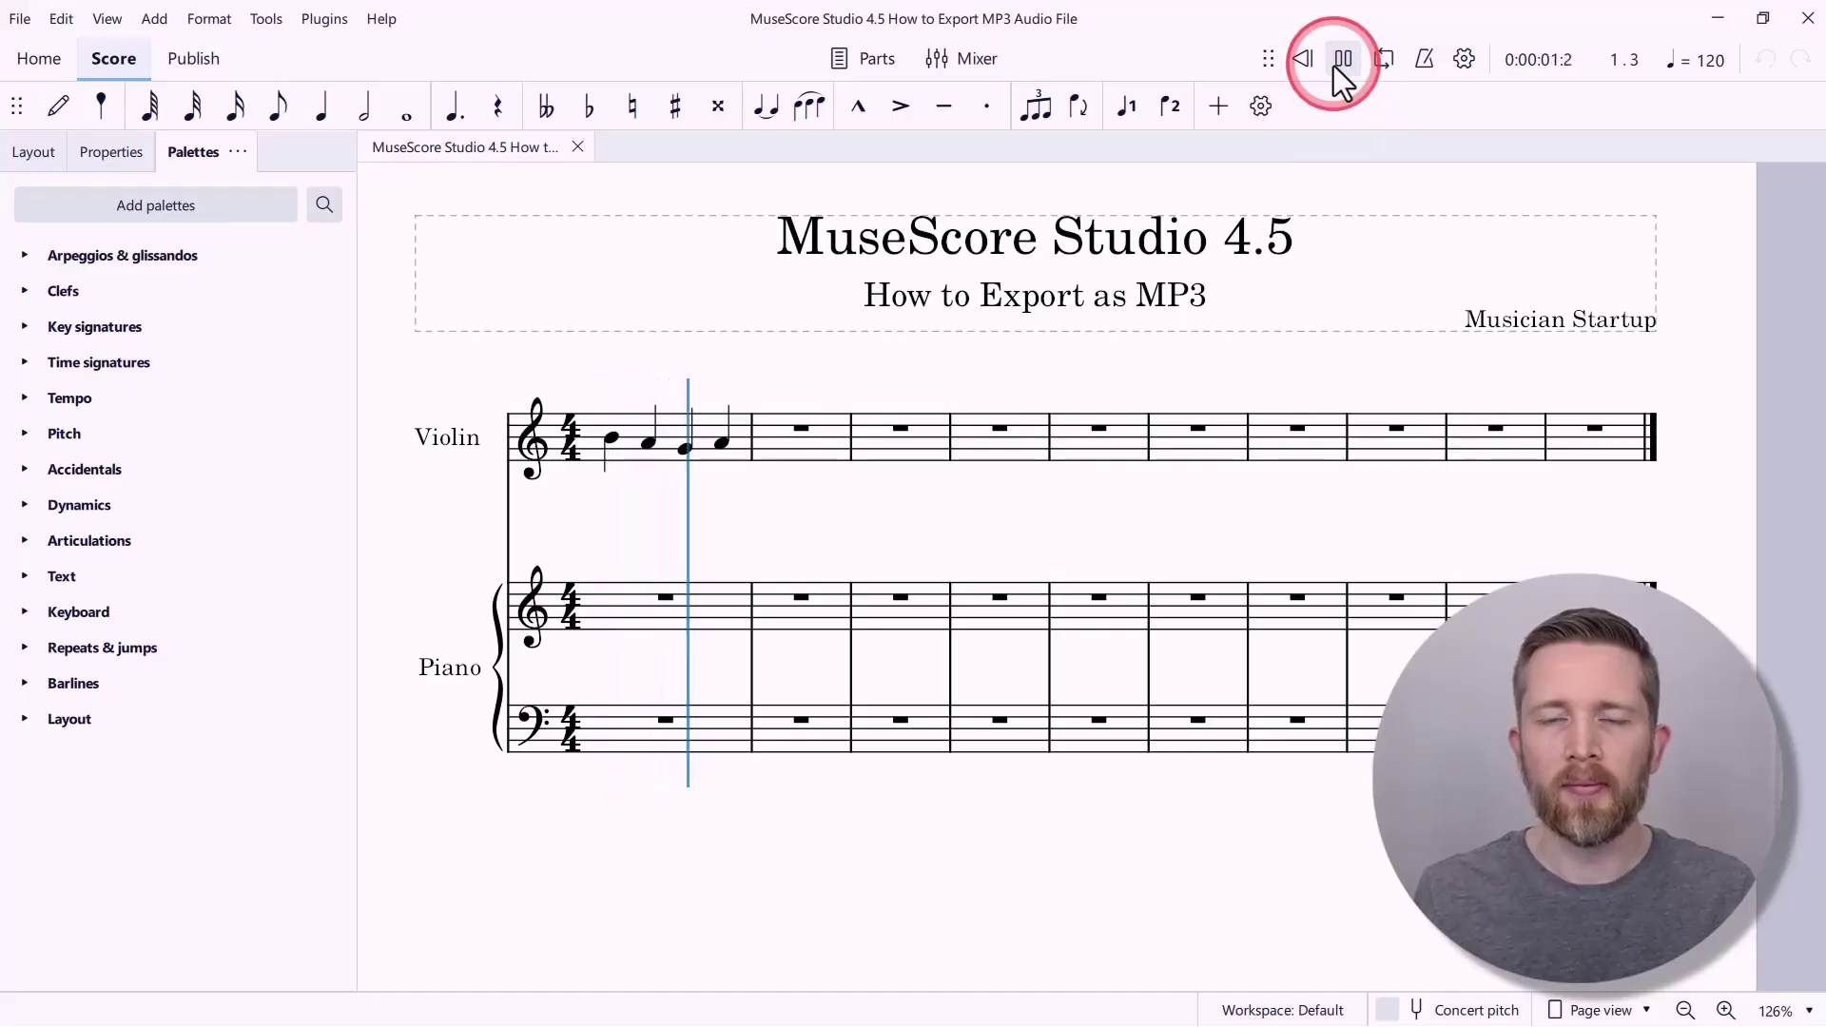
pyautogui.click(1334, 67)
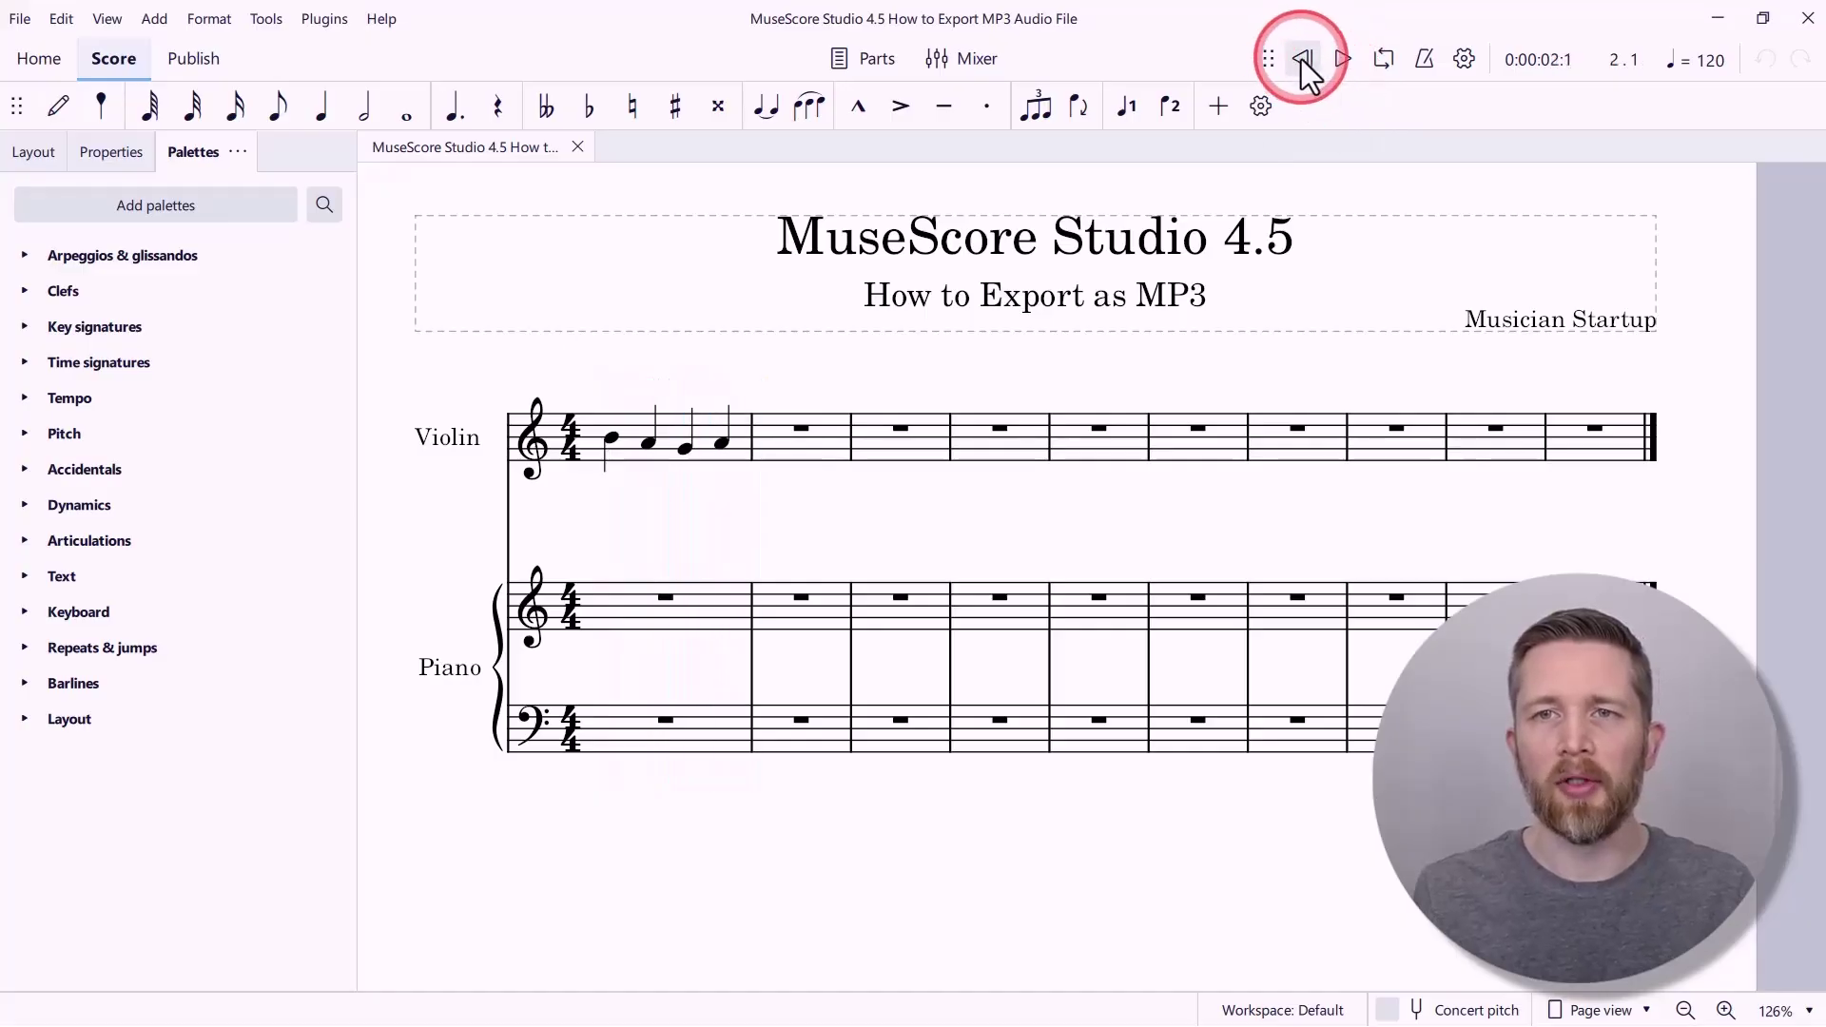
pyautogui.click(1302, 59)
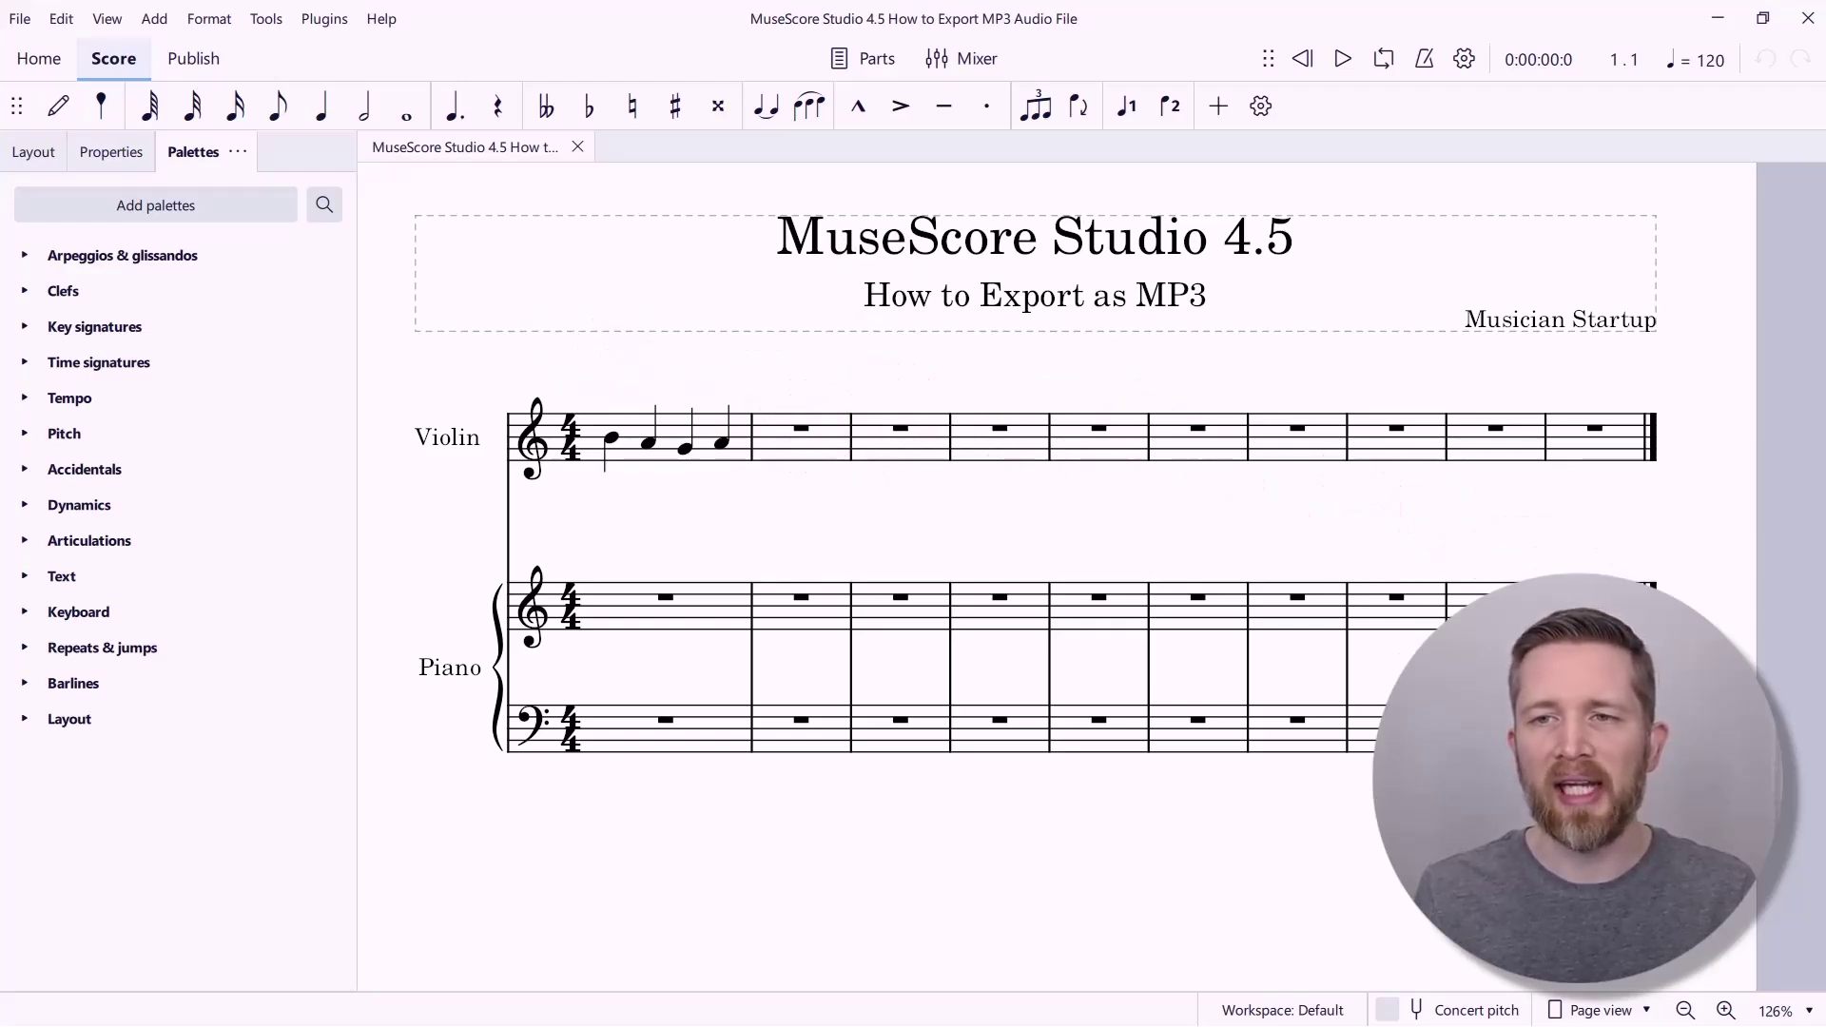
# Select violin measures 2 through 10 and delete them, leaving one measure
pyautogui.click(806, 445)
pyautogui.keyDown('shift'); pyautogui.click(1586, 449); pyautogui.keyUp('shift')
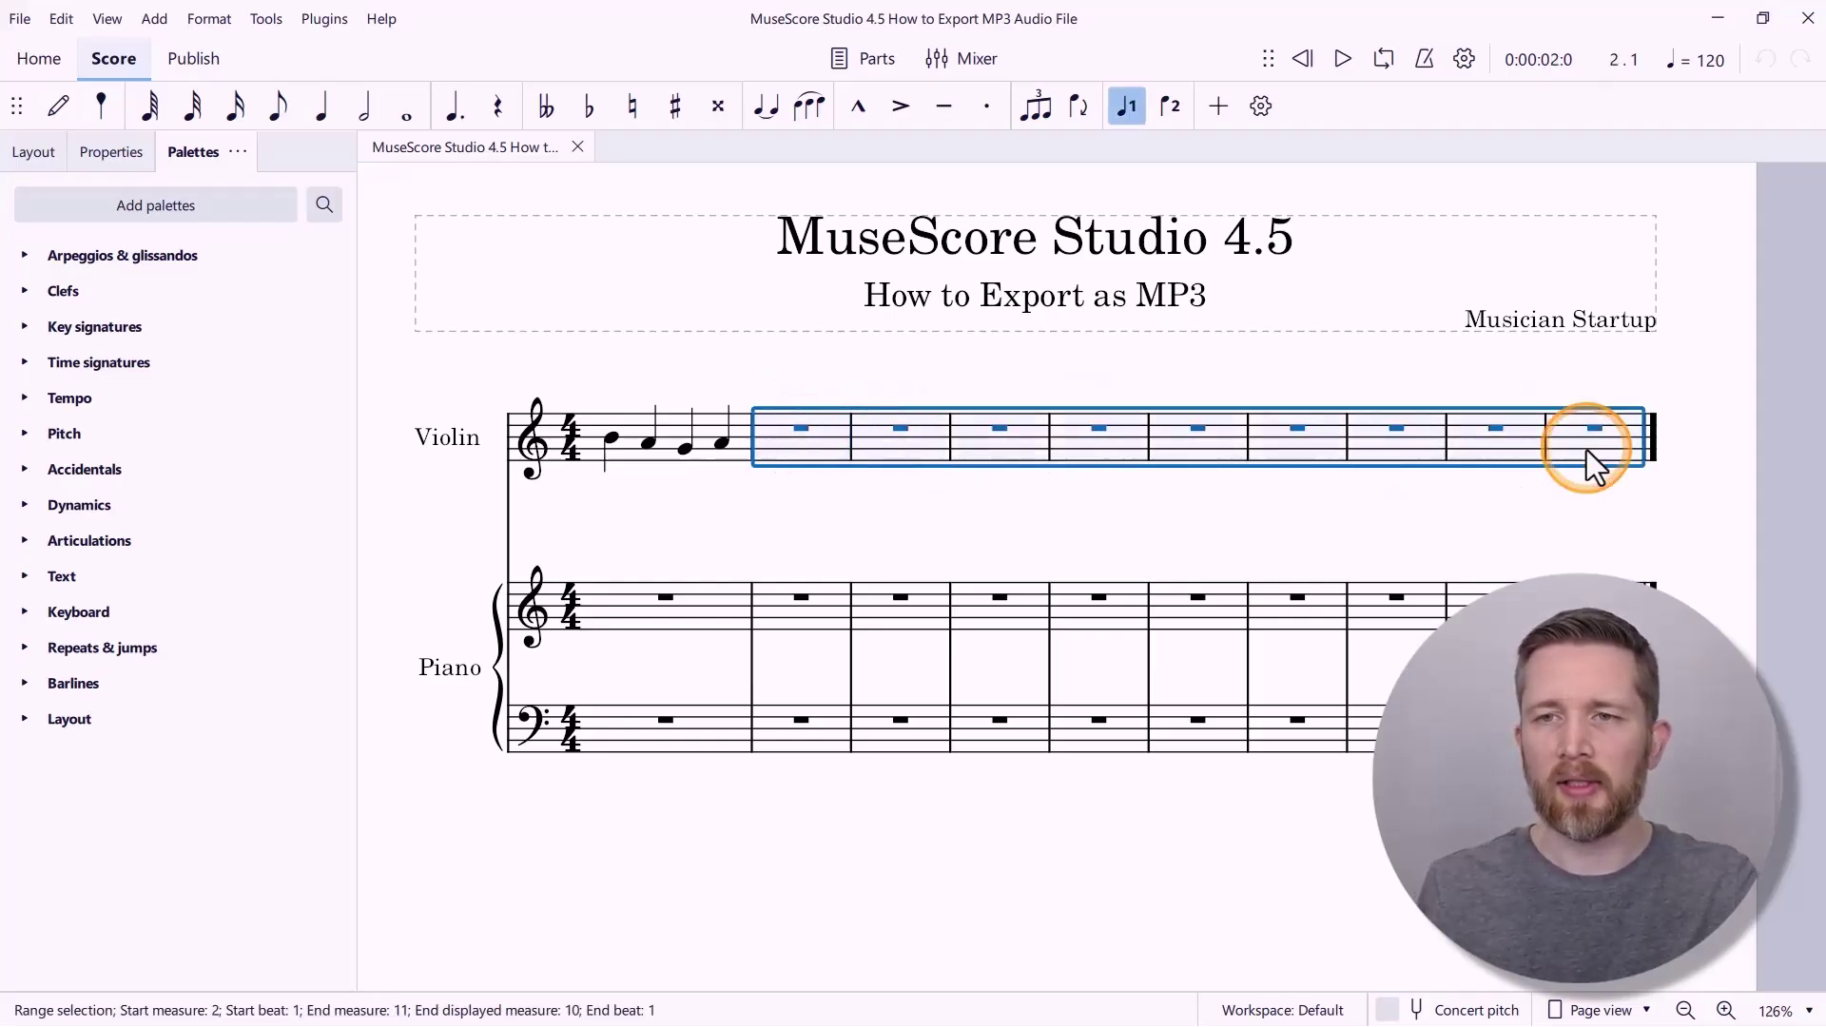
pyautogui.rightClick(1586, 449)
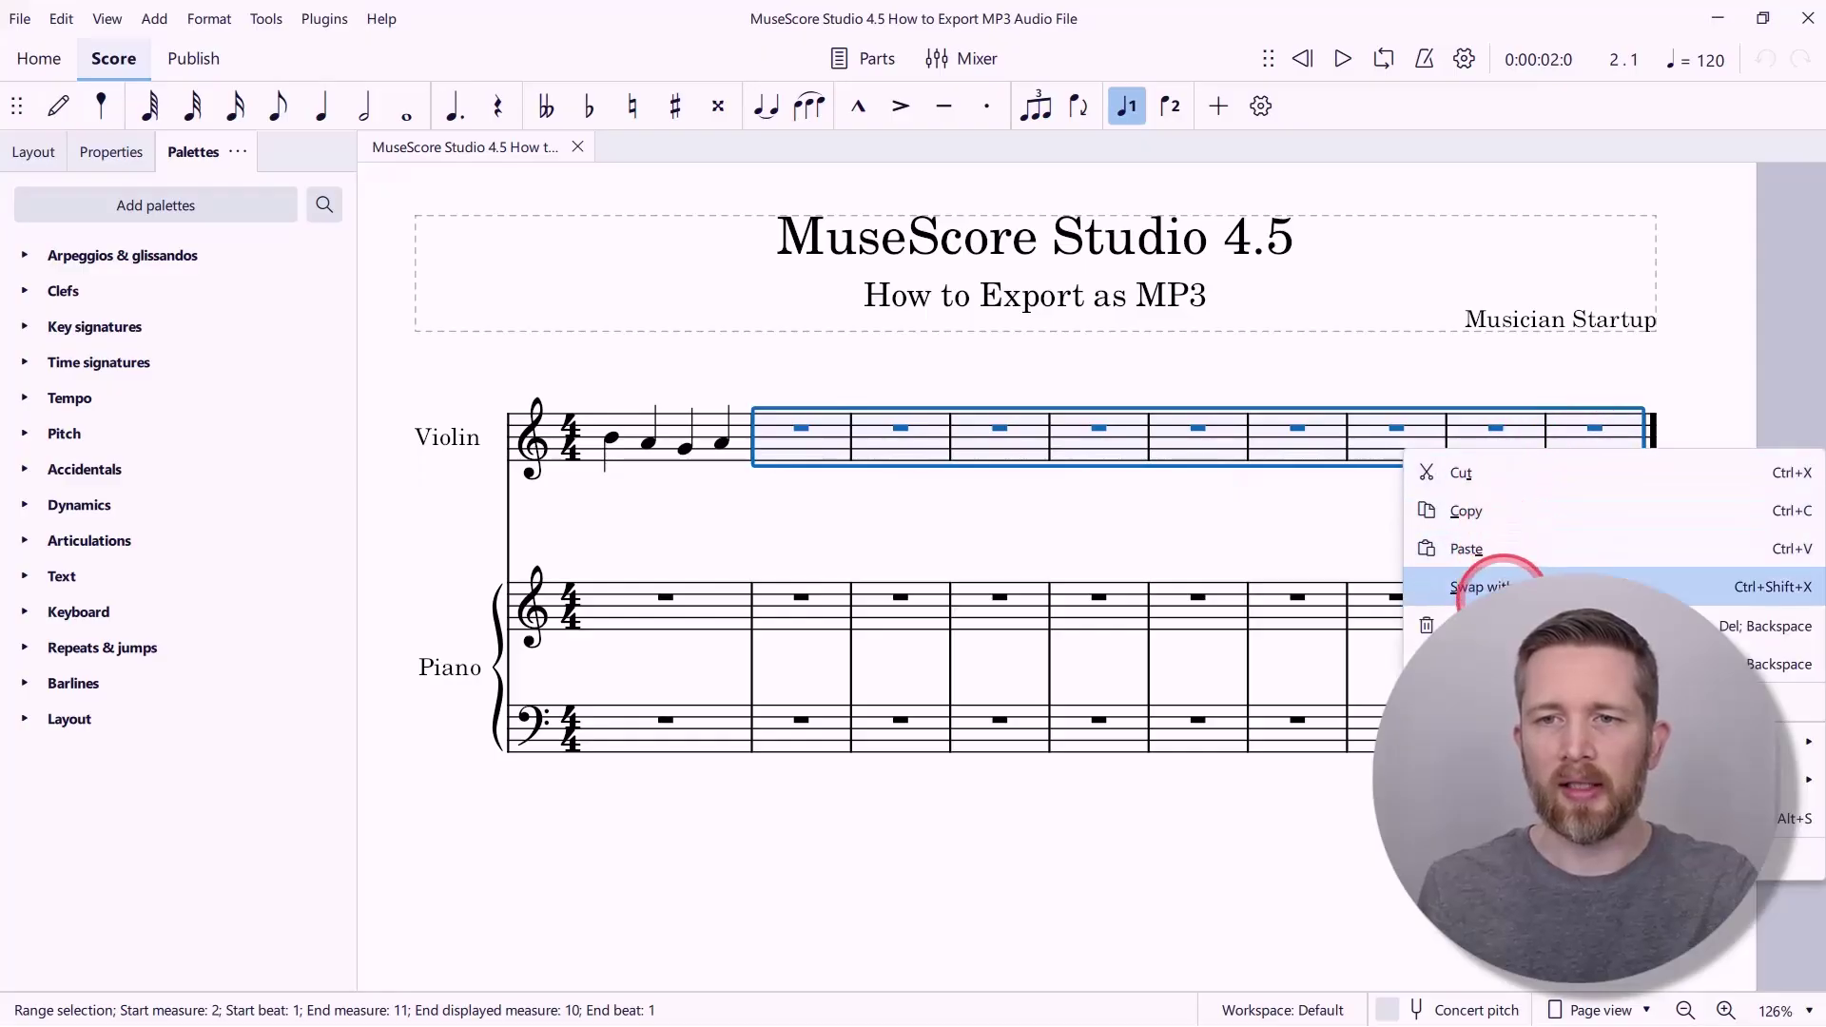
pyautogui.click(1421, 663)
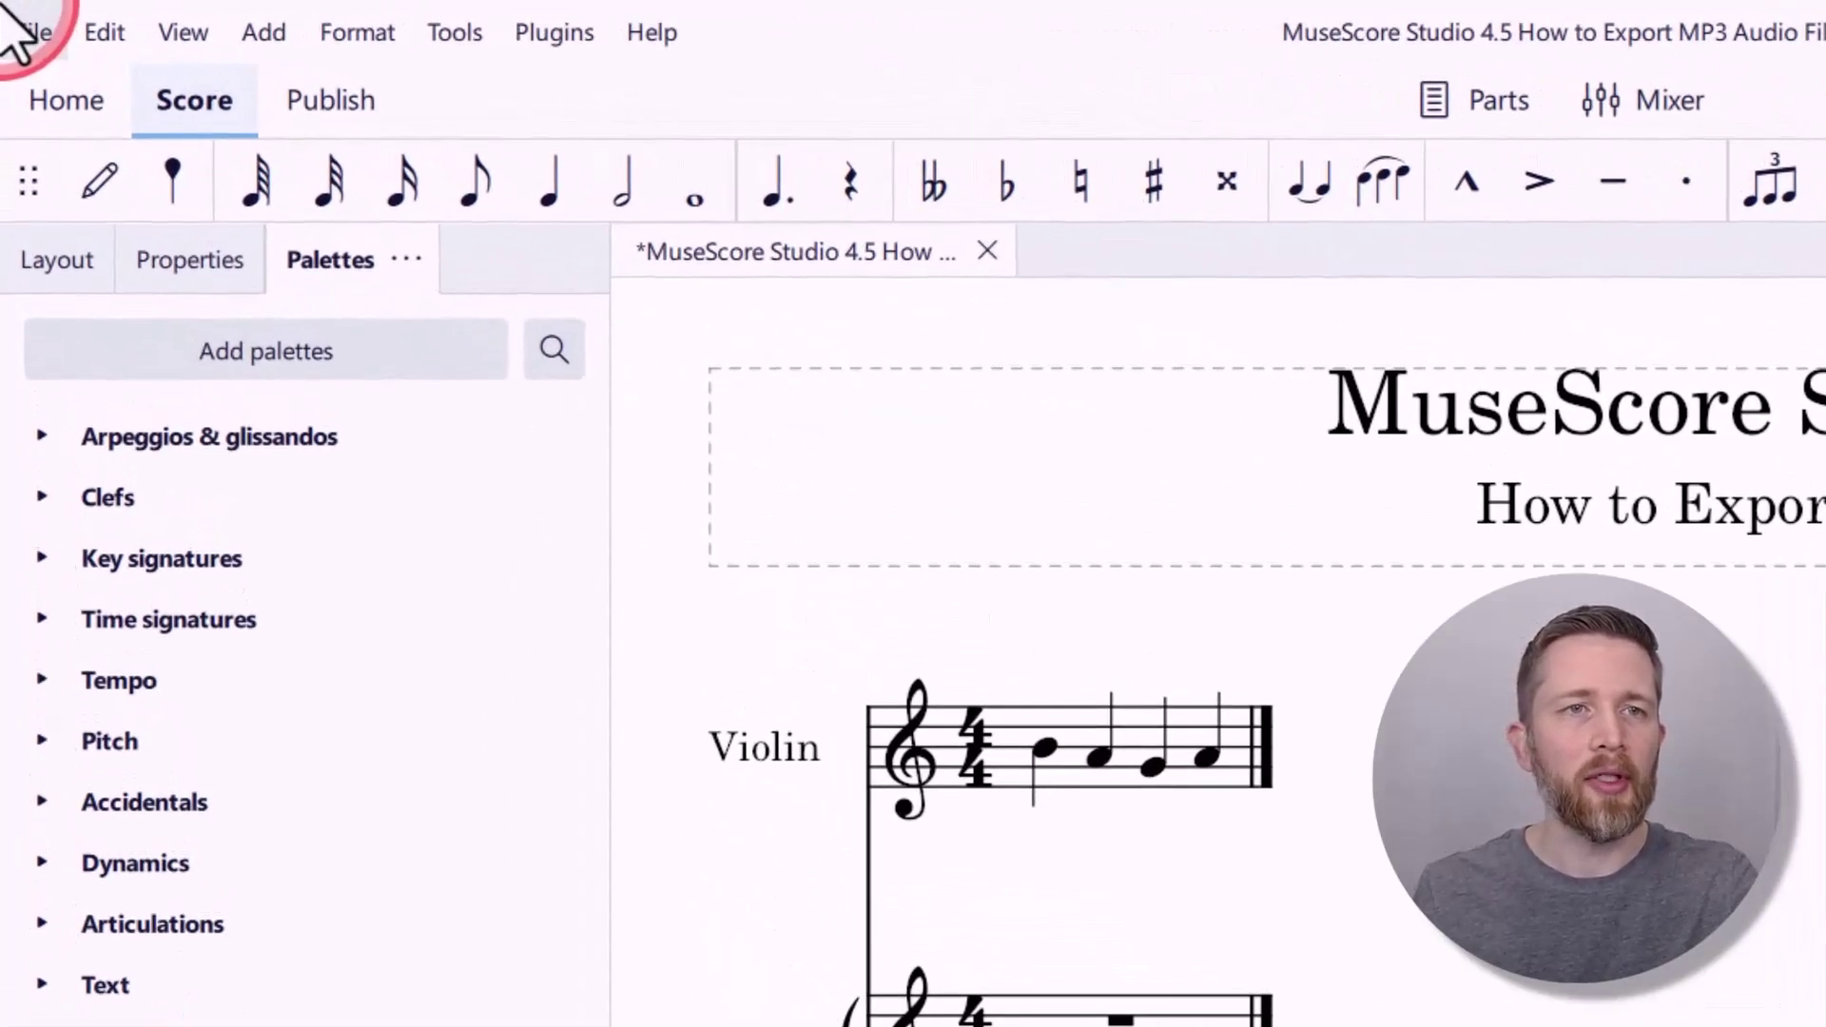
# Open the Export dialog from the File menu, preset to MP3 at 44100 Hz, 128 kBit/s
pyautogui.click(43, 36)
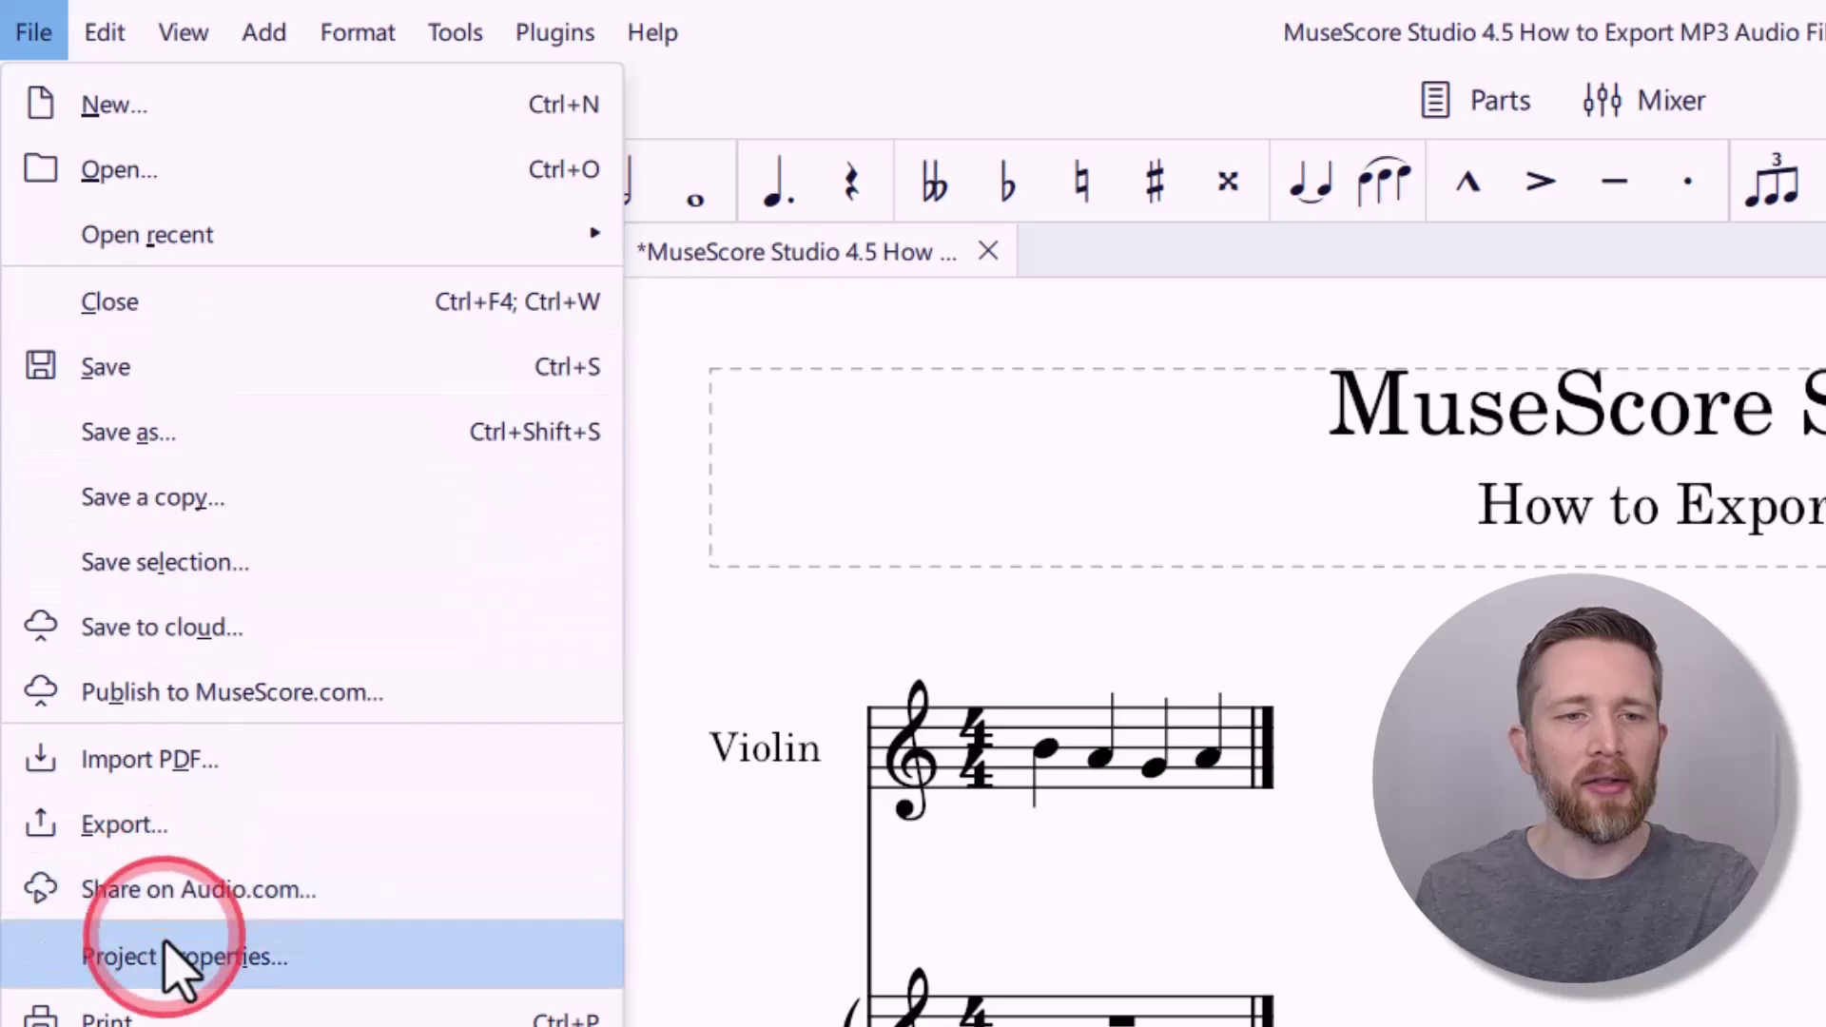
pyautogui.click(169, 845)
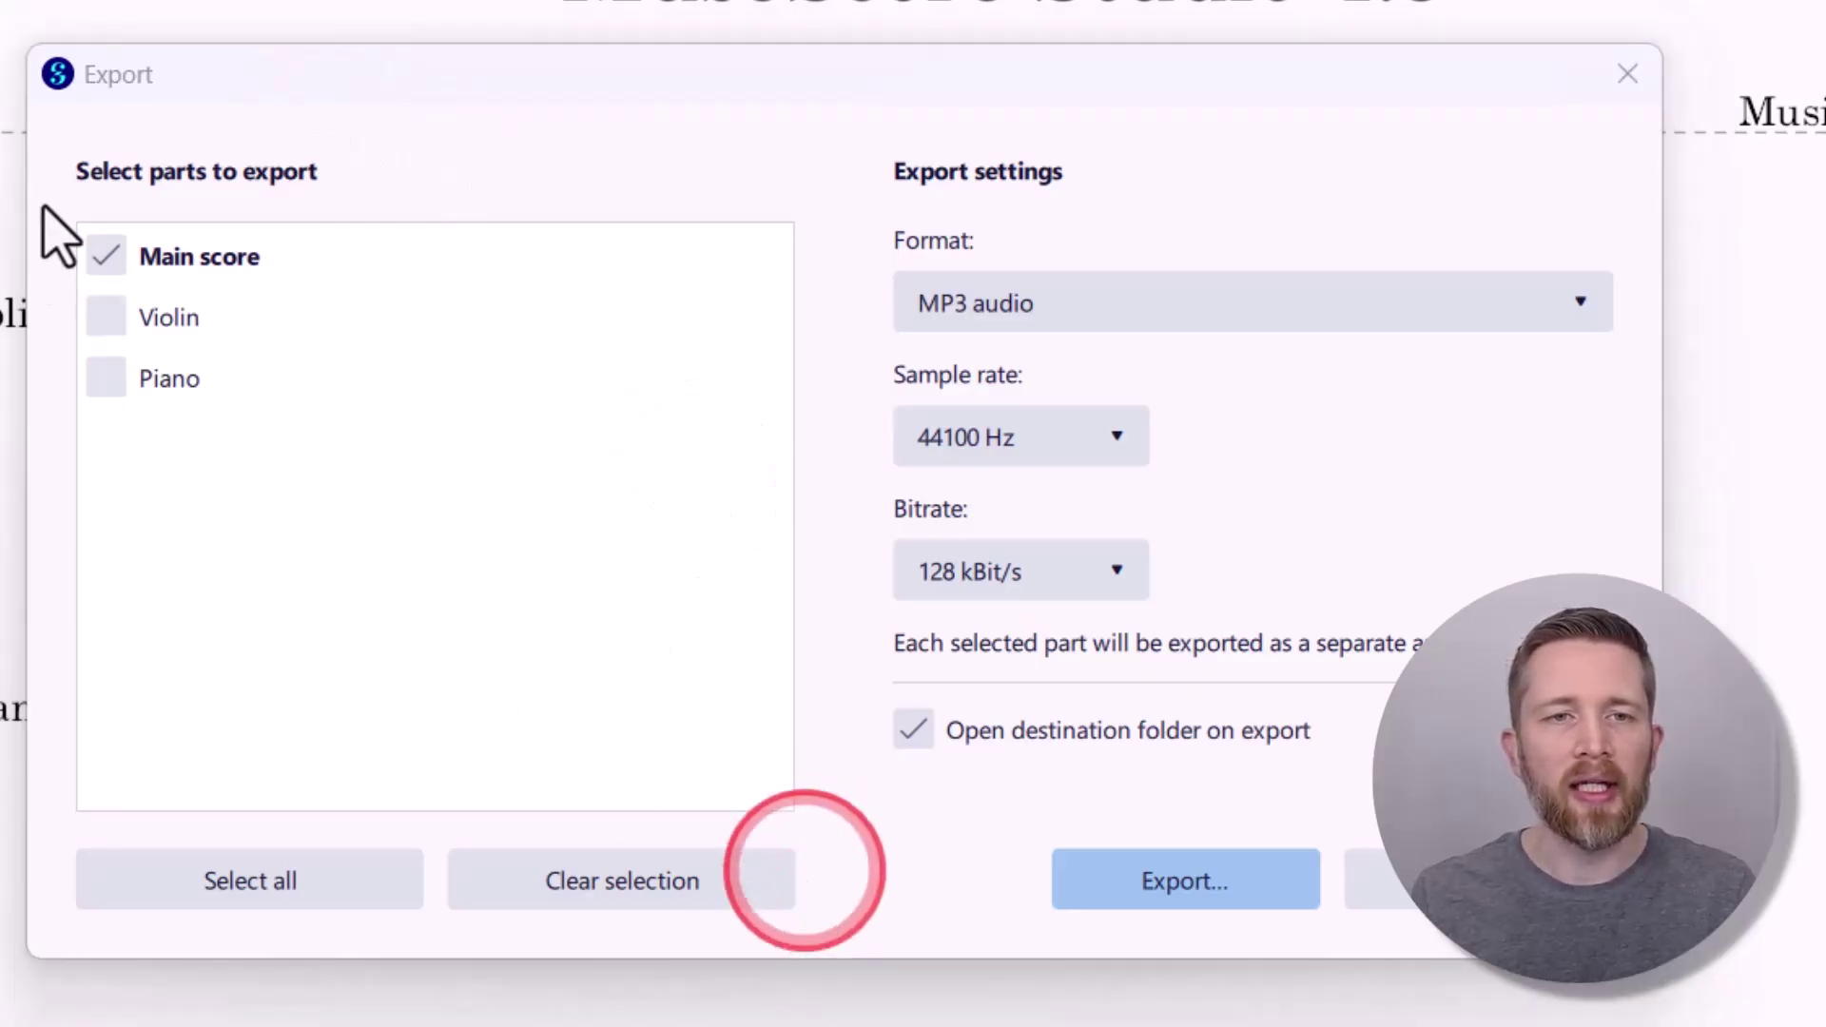
pyautogui.click(105, 250)
pyautogui.click(107, 257)
pyautogui.click(108, 259)
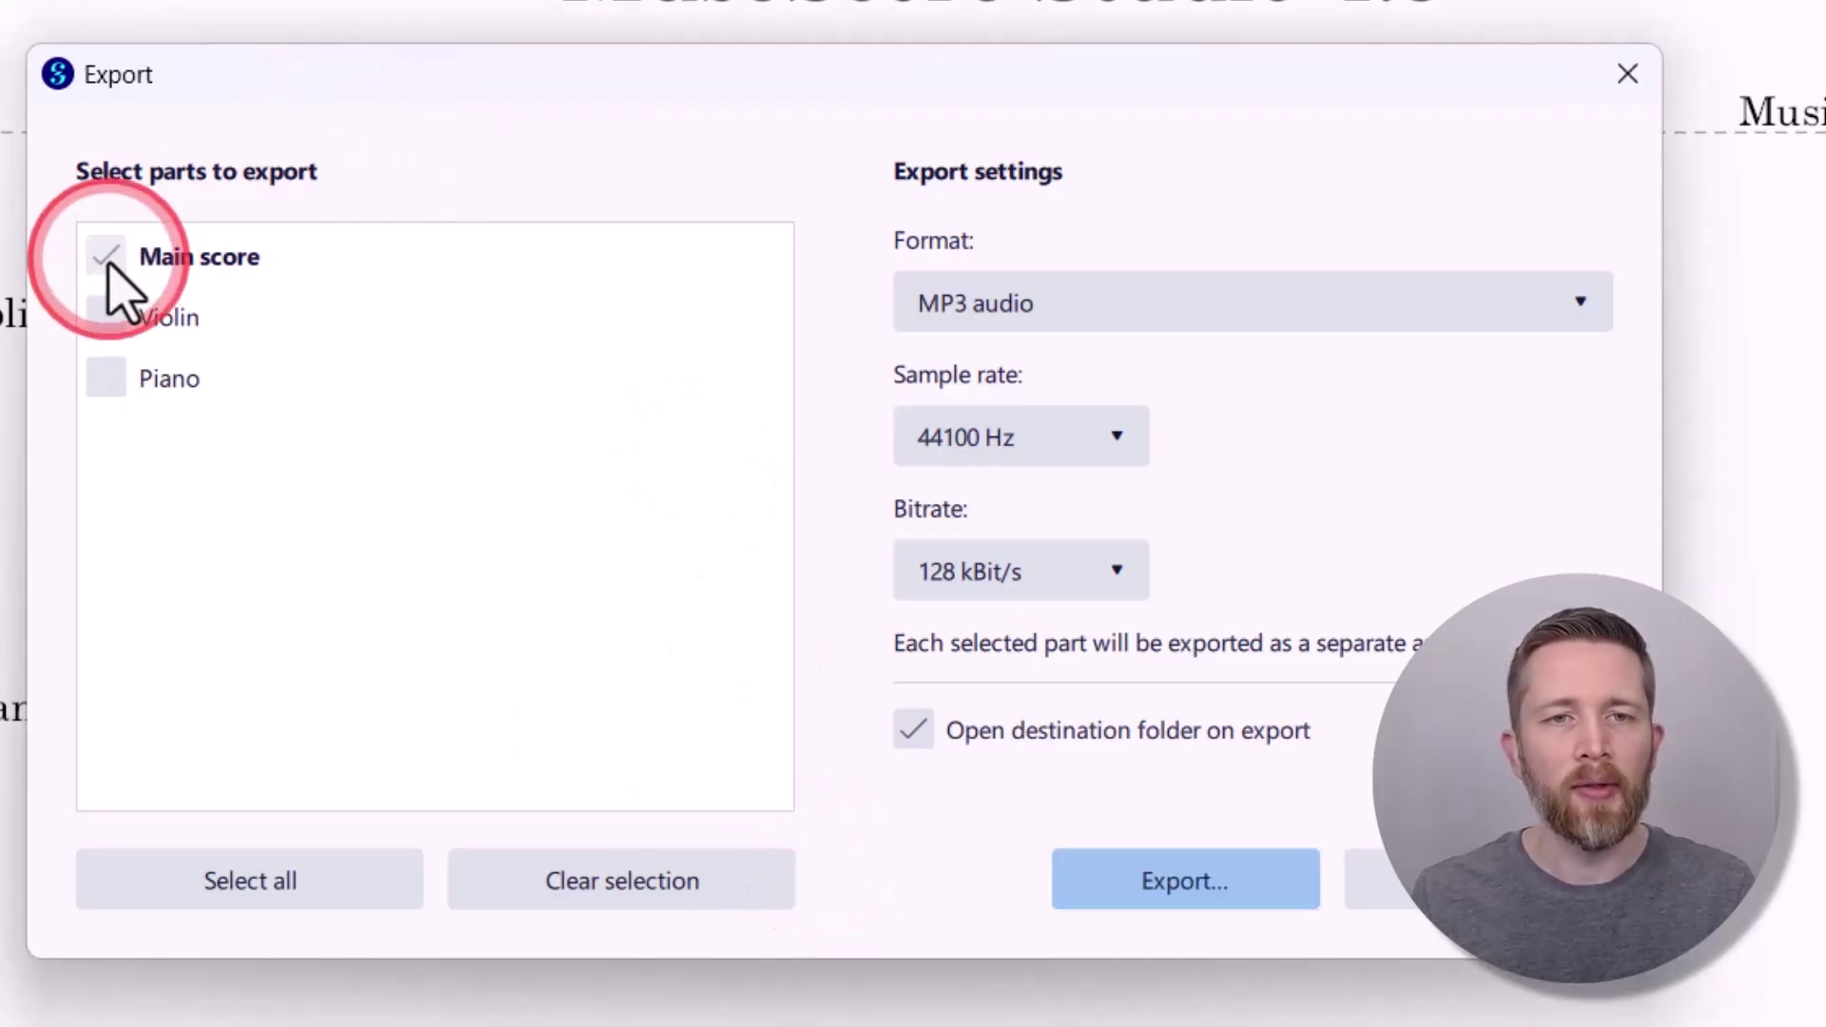
pyautogui.click(106, 257)
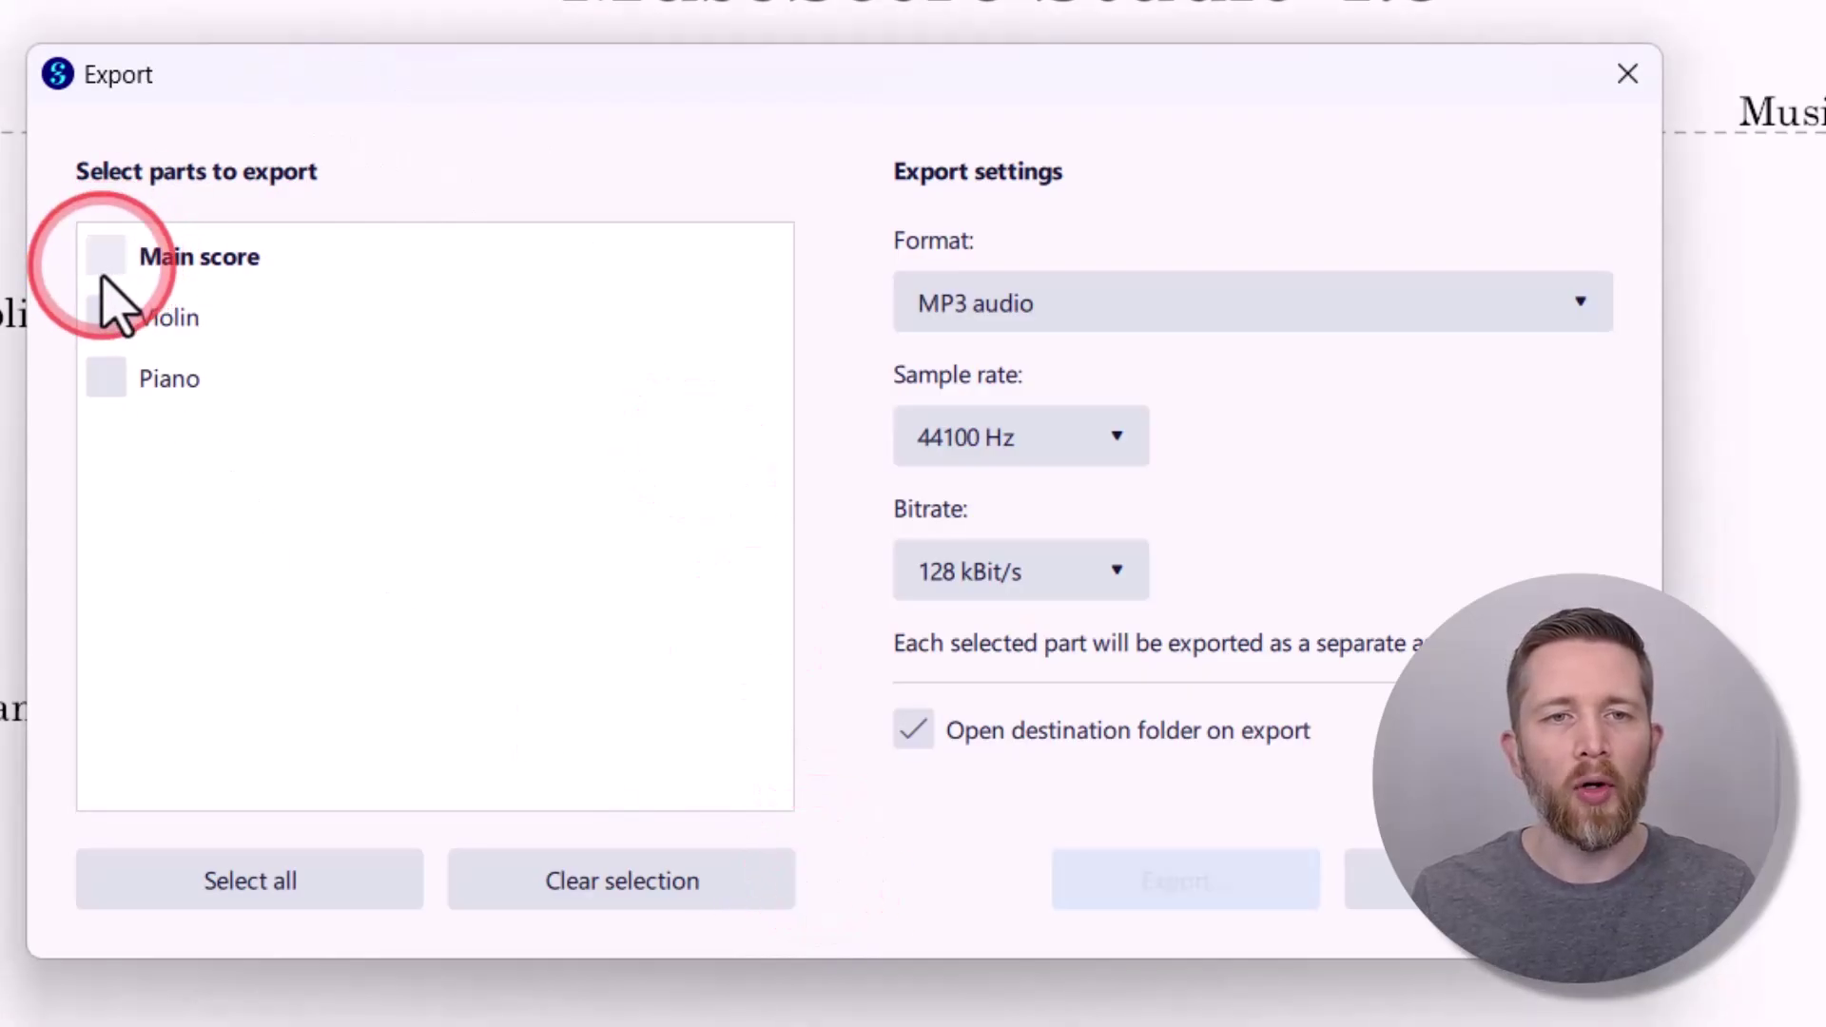
pyautogui.click(105, 323)
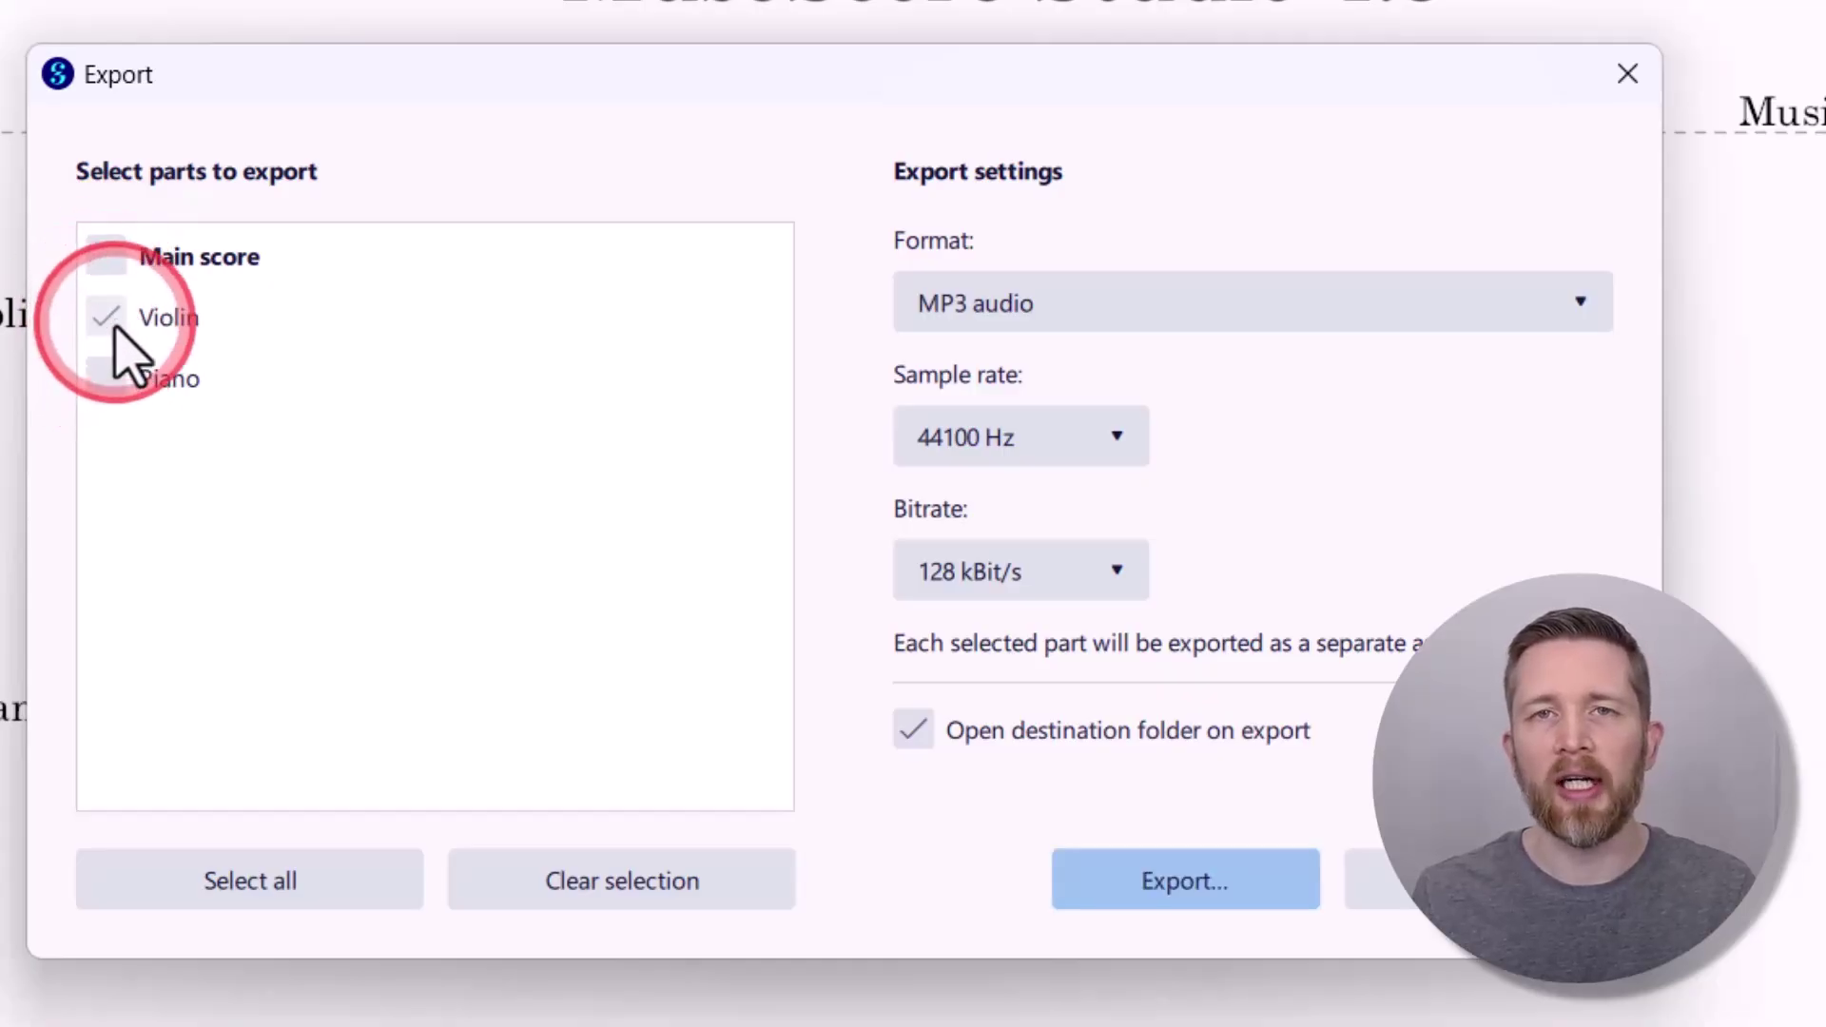
pyautogui.click(112, 325)
pyautogui.click(108, 271)
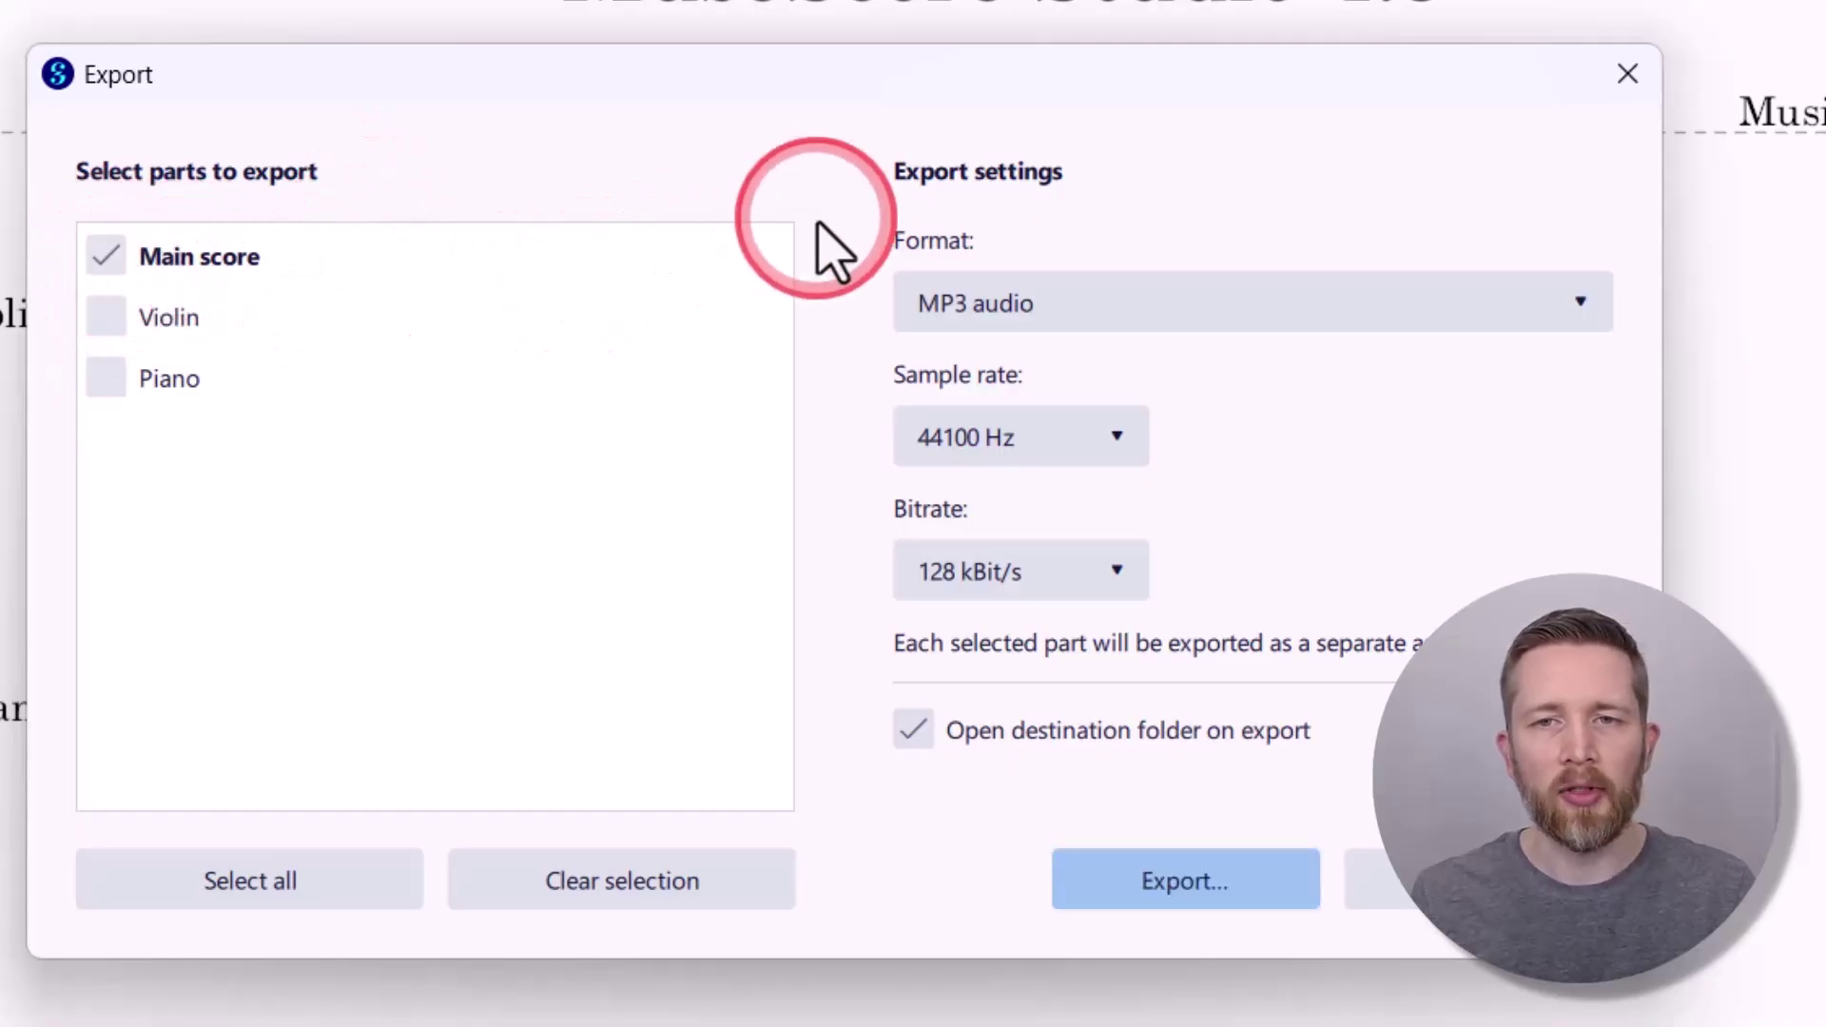
pyautogui.click(1271, 306)
pyautogui.click(1252, 333)
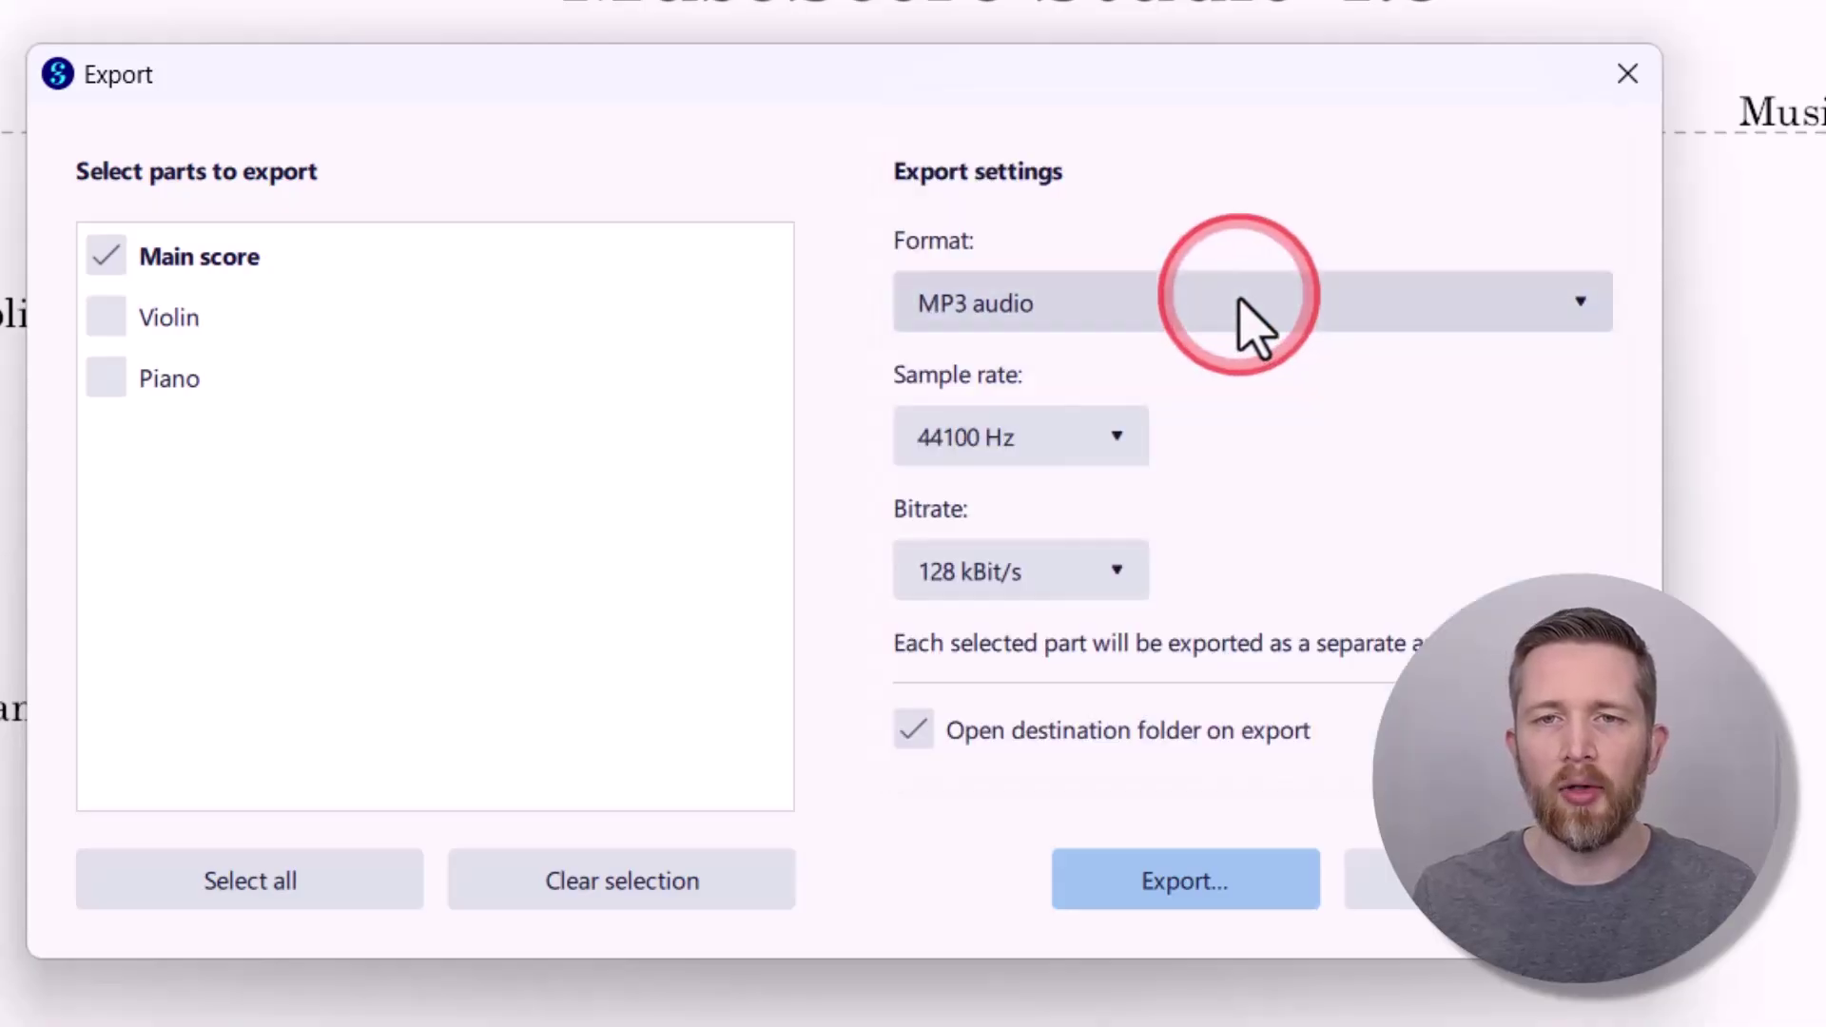
pyautogui.click(1229, 306)
pyautogui.click(1177, 142)
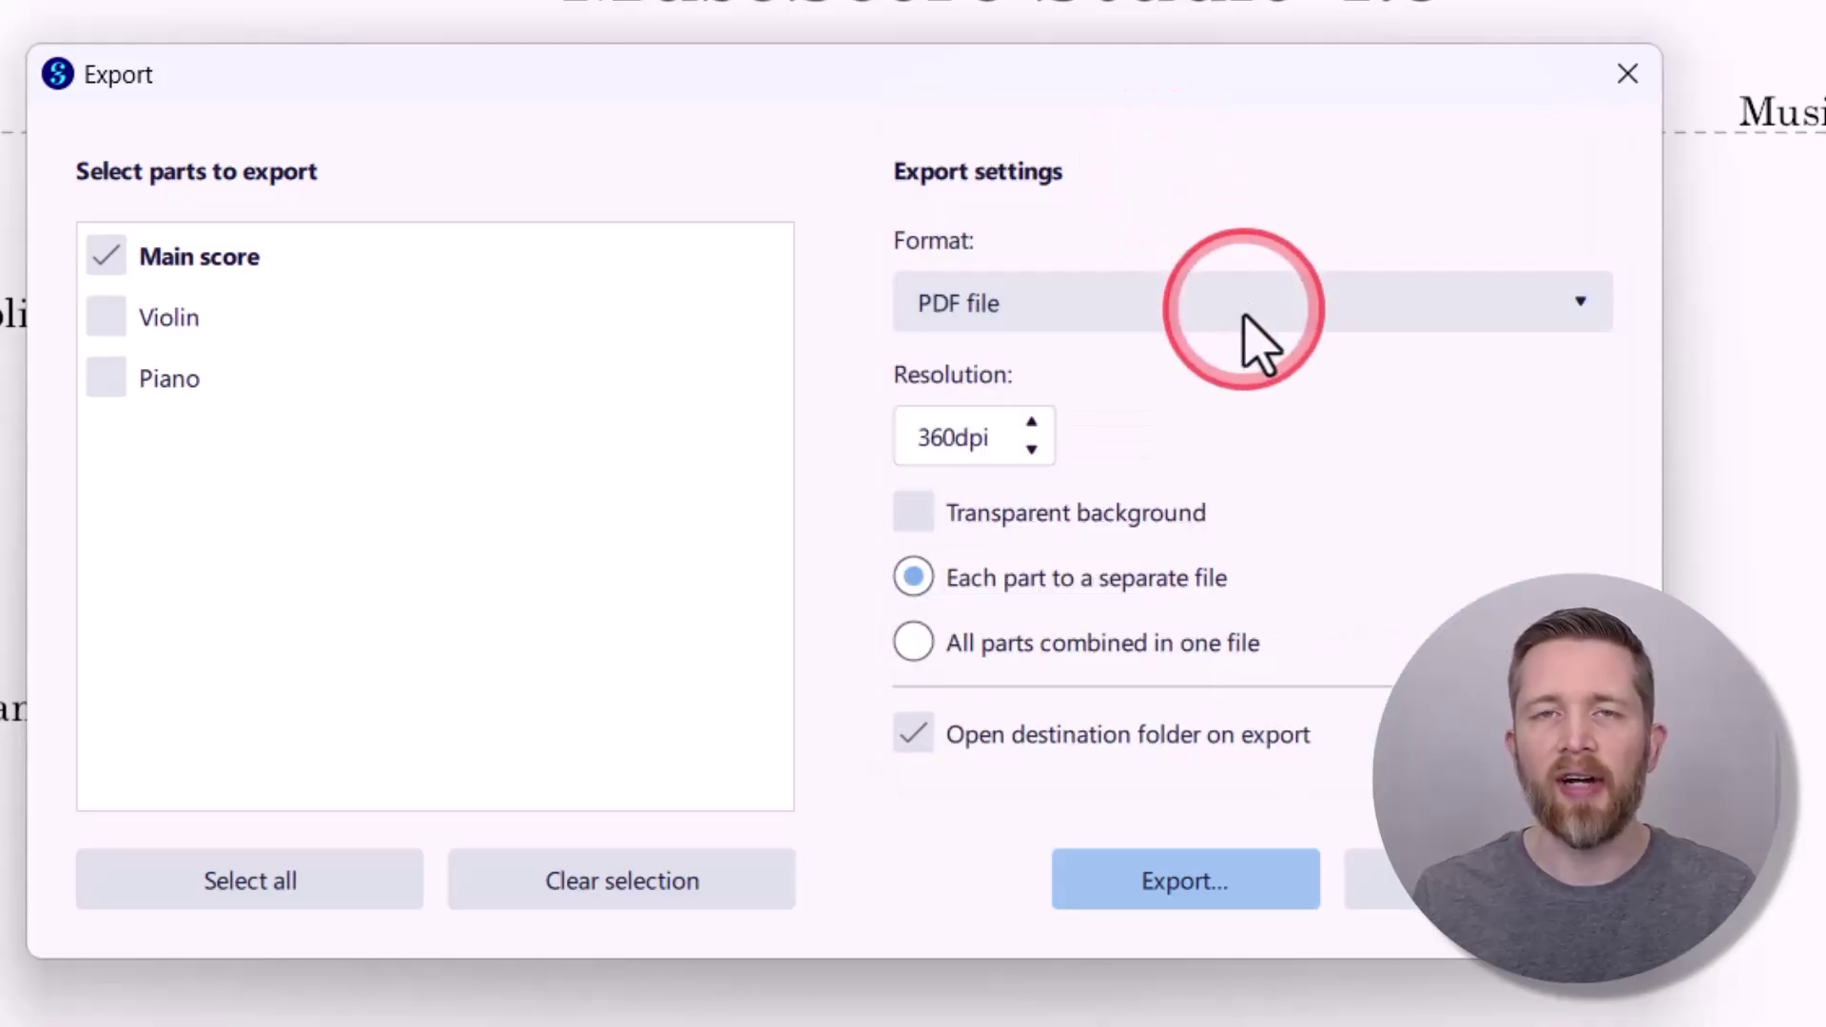
pyautogui.click(1244, 317)
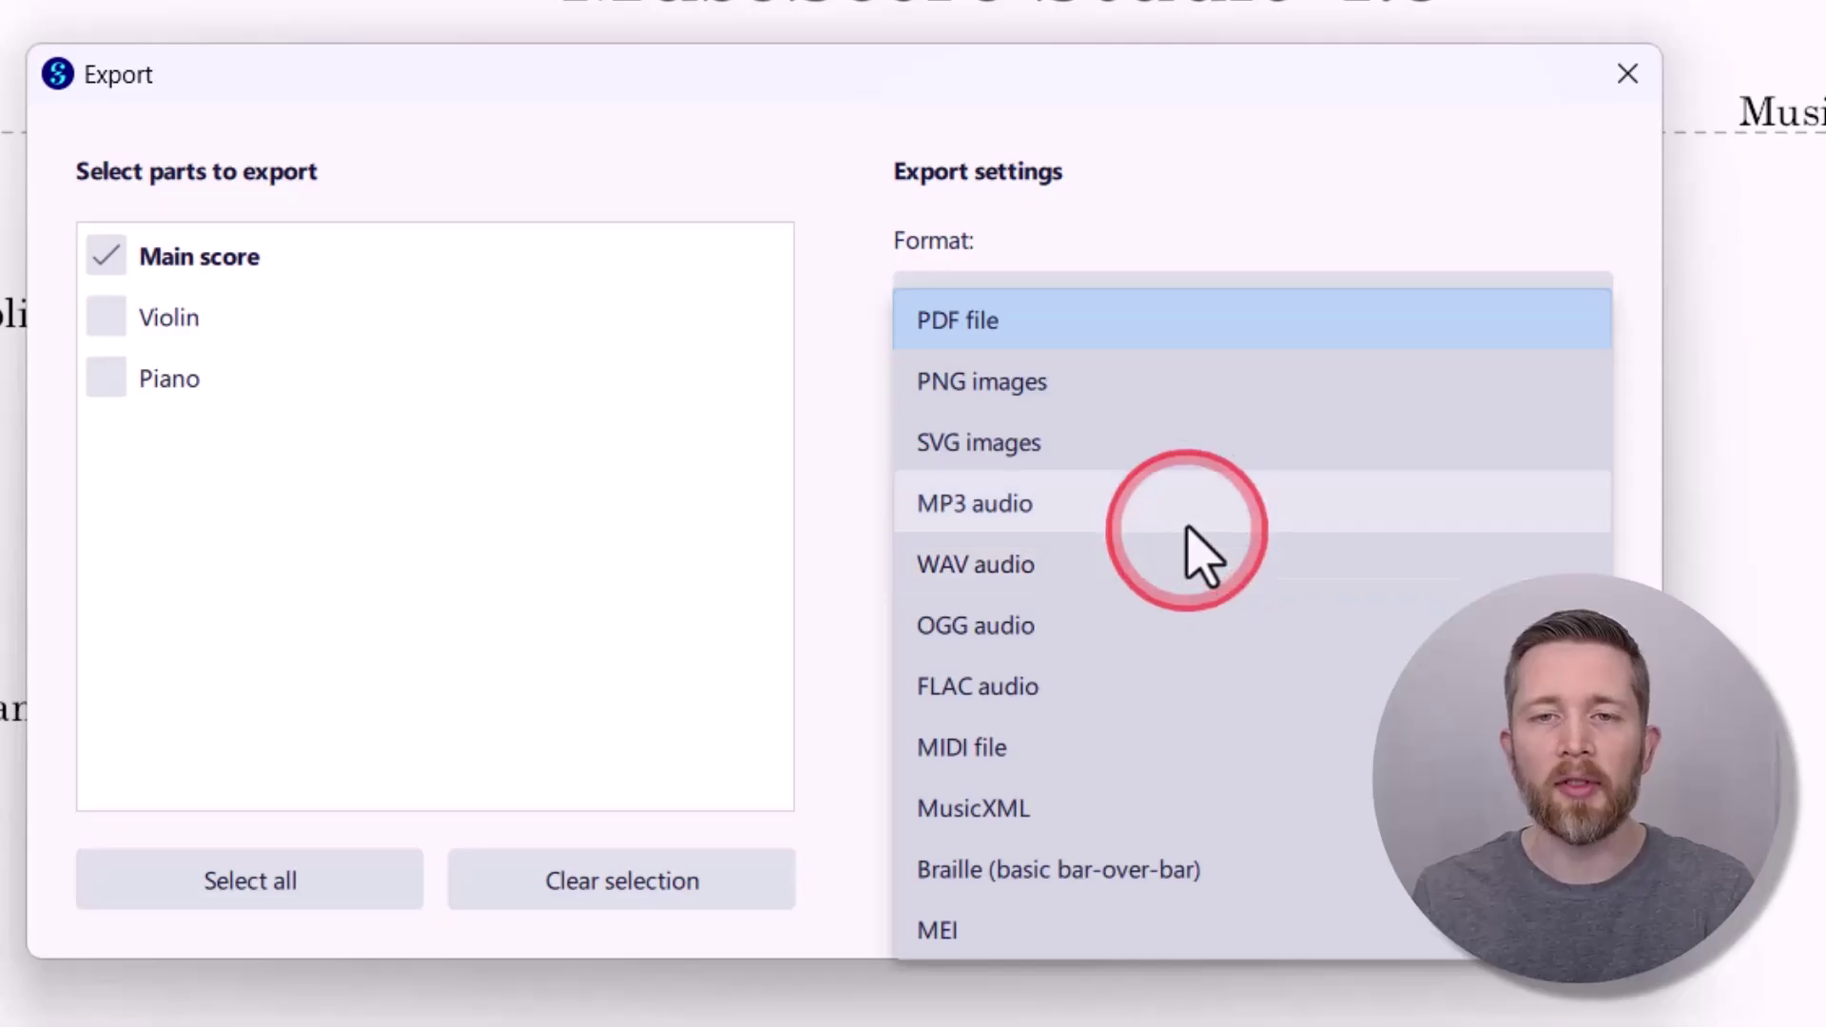
pyautogui.click(1200, 537)
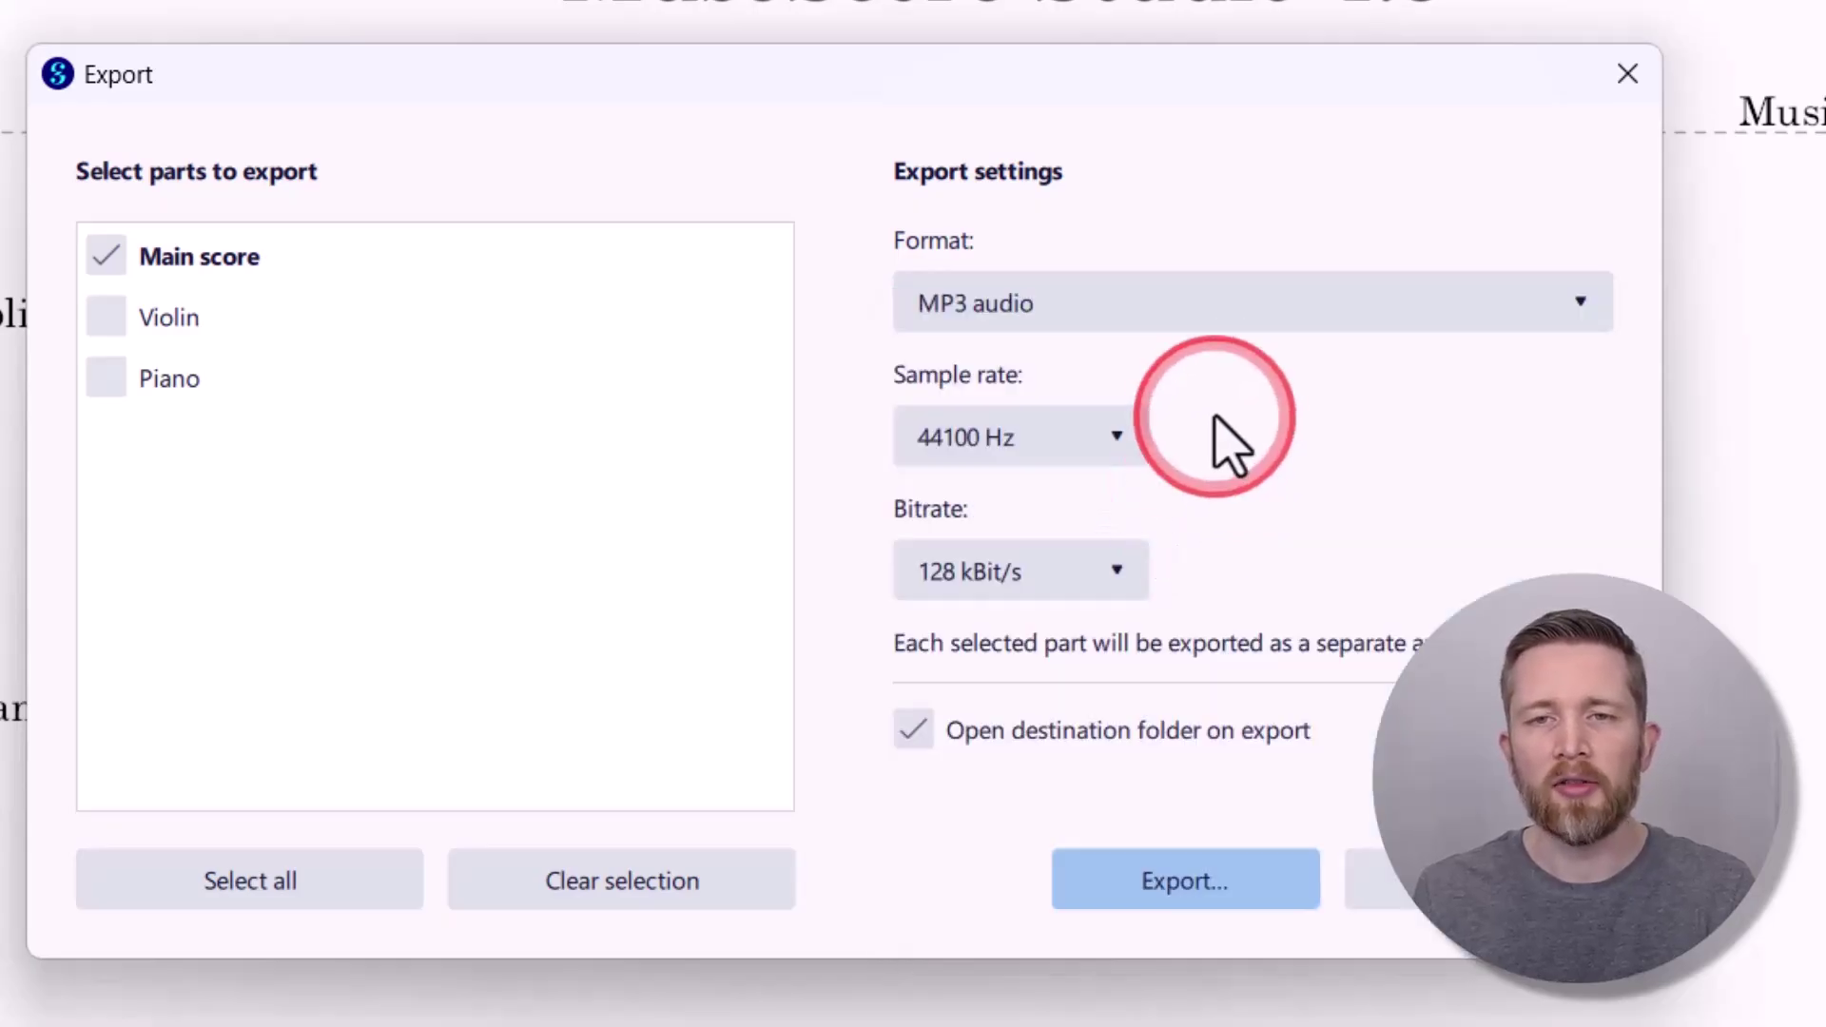
pyautogui.click(1107, 436)
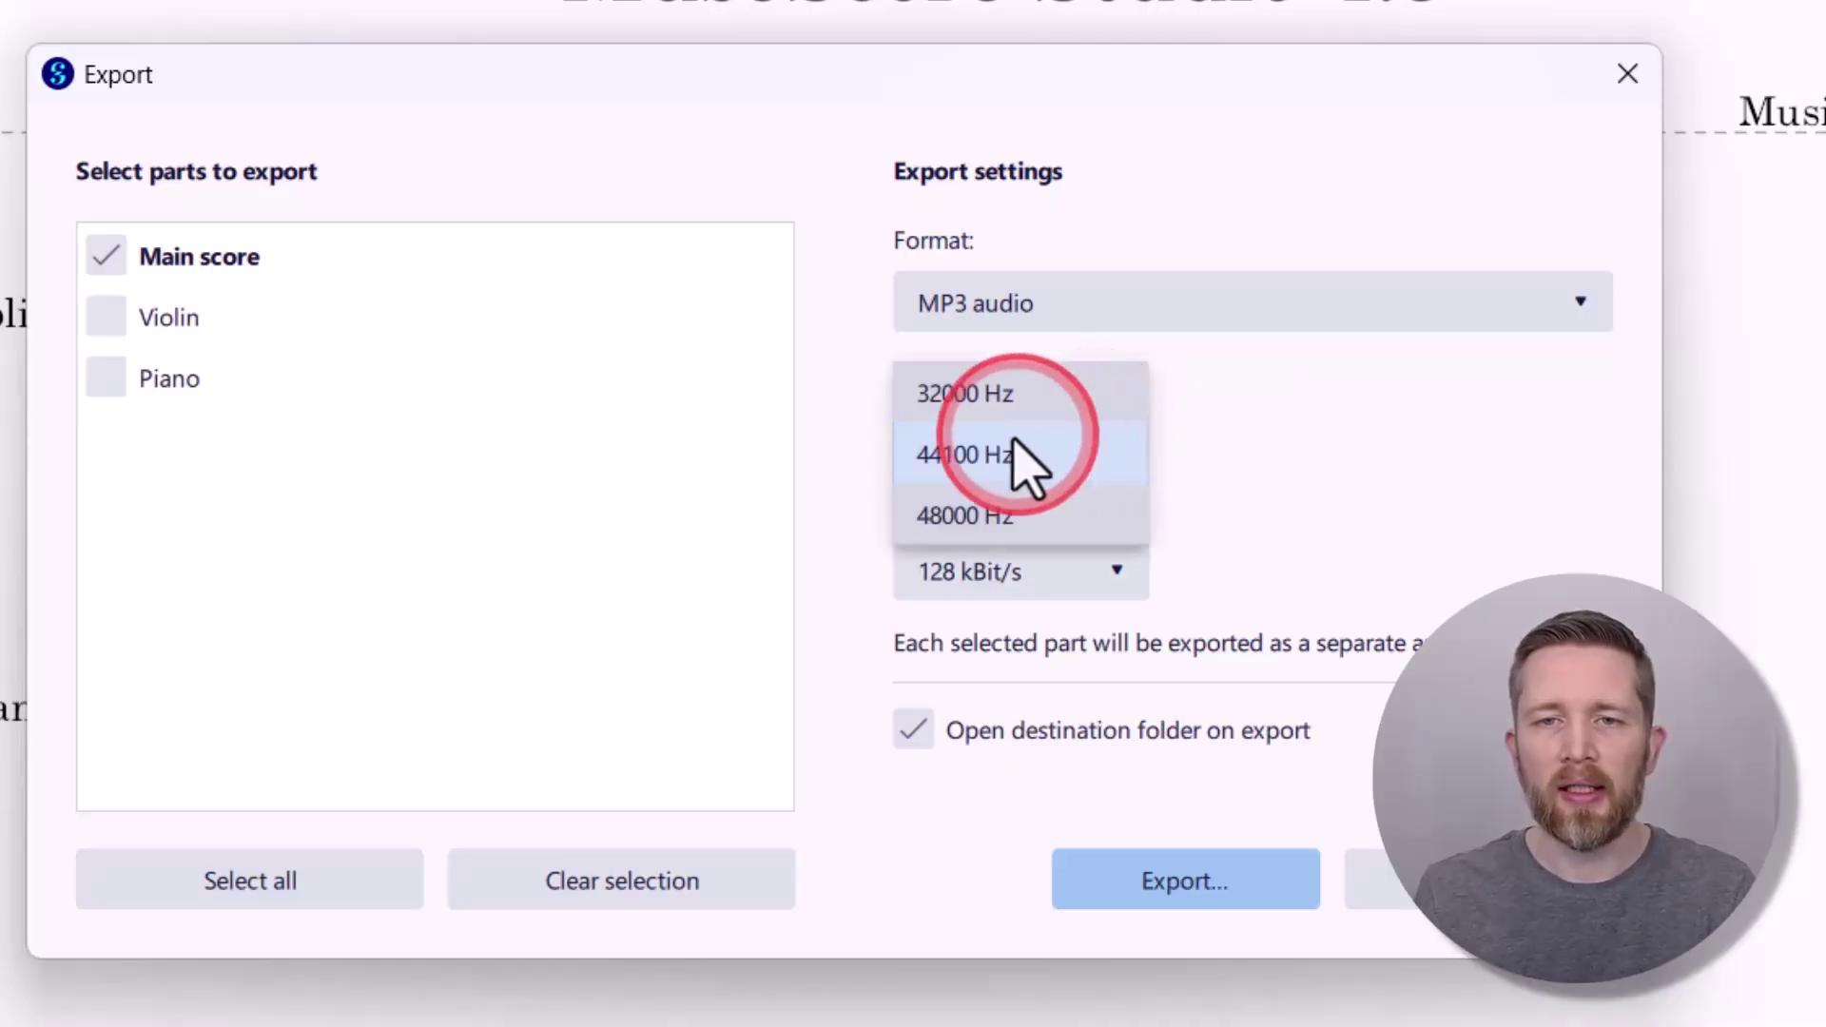
pyautogui.click(1024, 447)
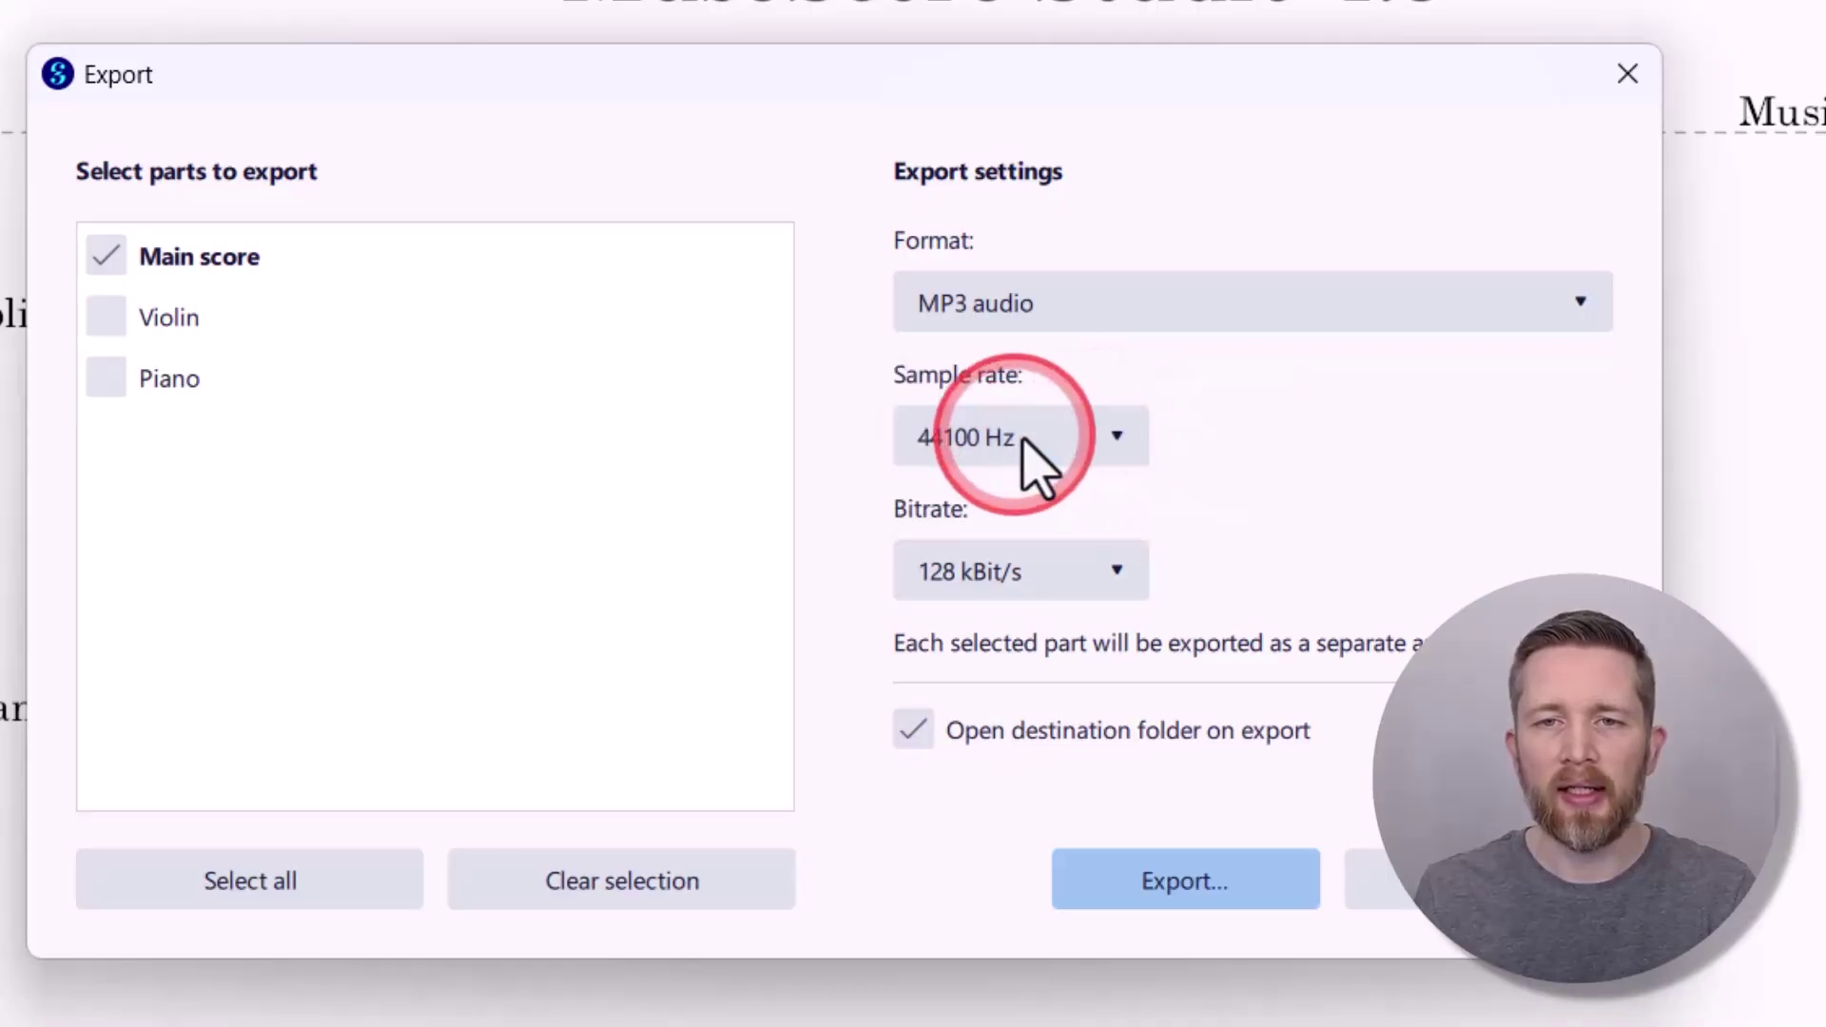
pyautogui.click(1117, 449)
pyautogui.click(1102, 454)
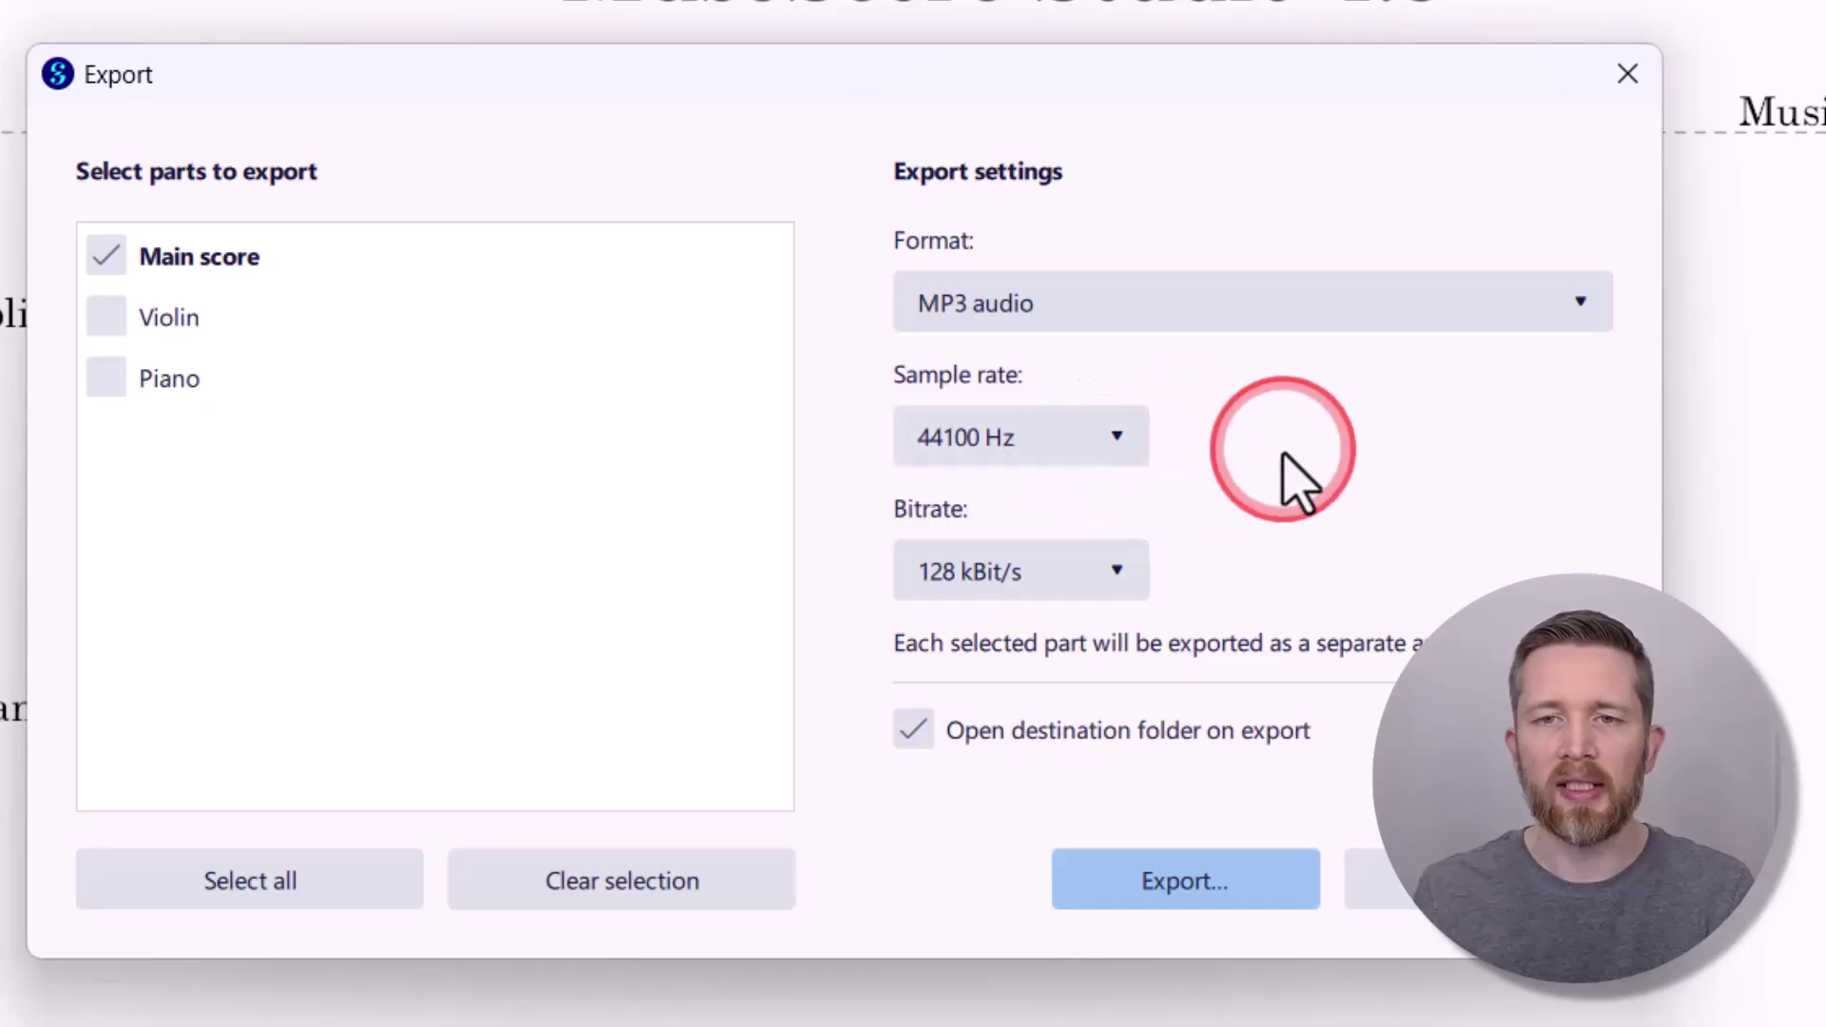
pyautogui.click(1060, 585)
pyautogui.click(1029, 585)
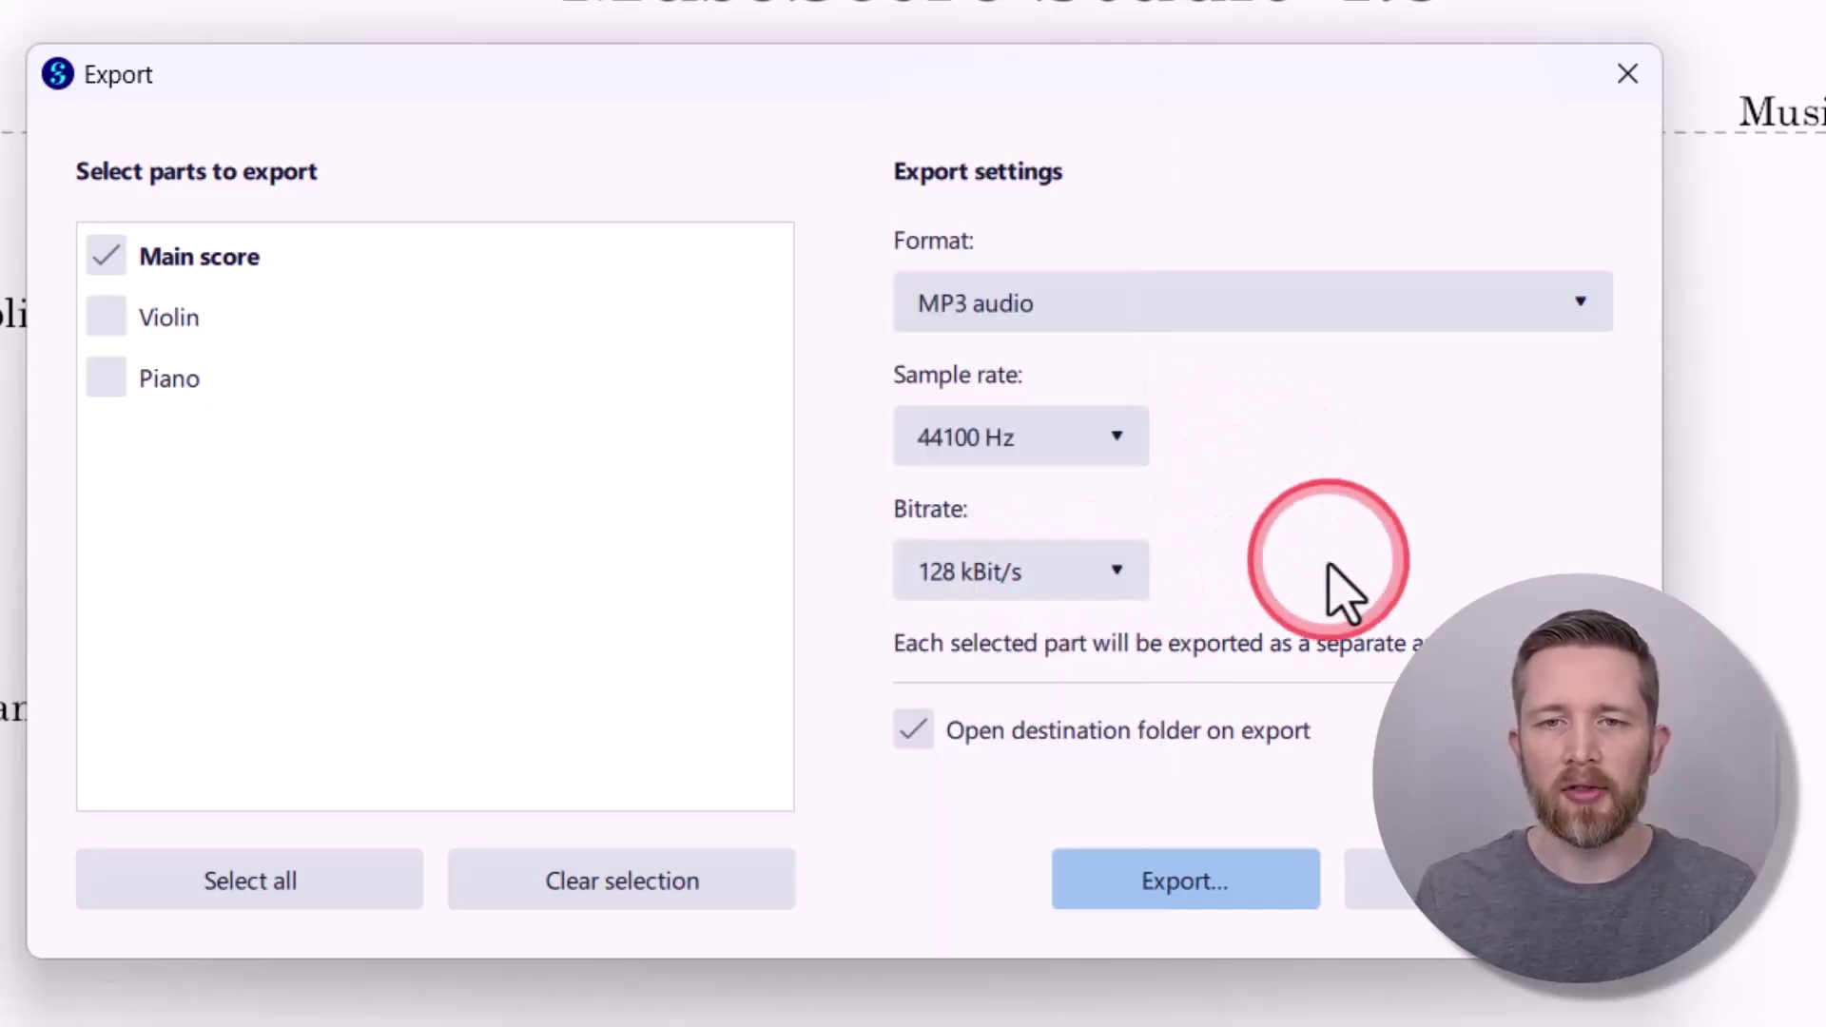
pyautogui.click(912, 729)
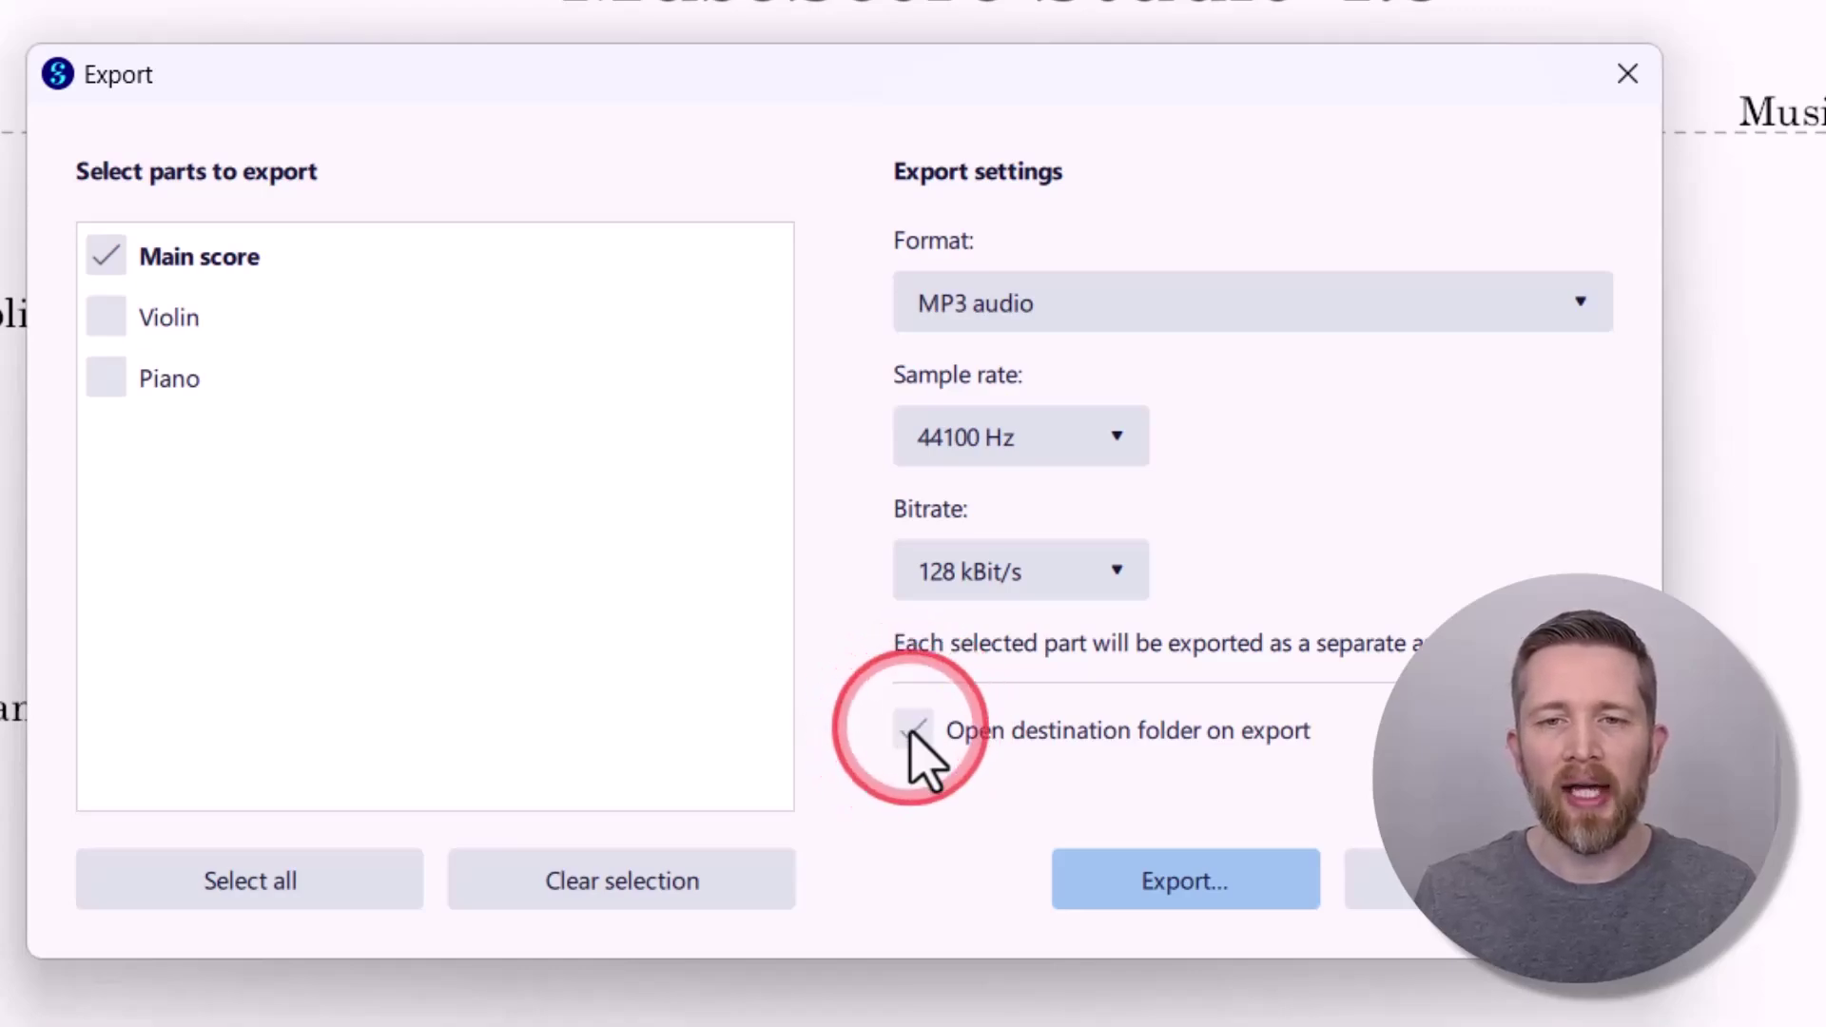
pyautogui.click(1248, 734)
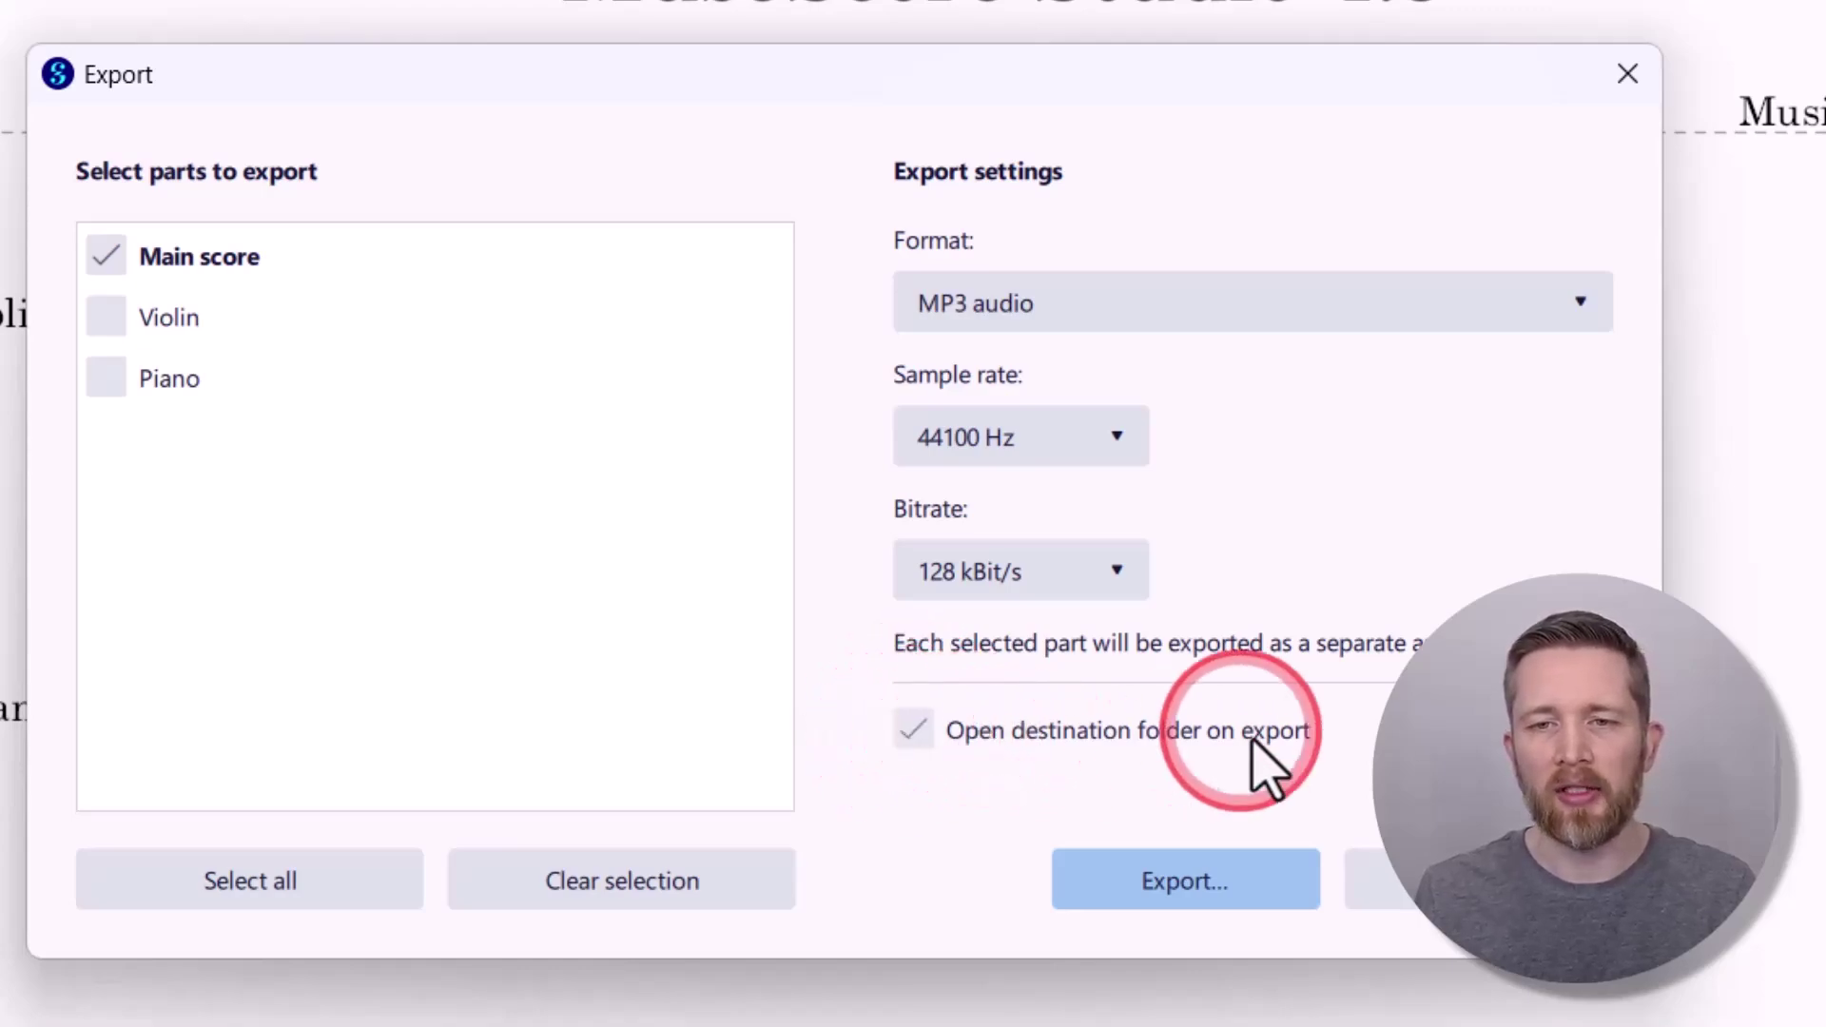
# Save the MP3 export under its suggested name in Documents\MuseScore4\Scores
pyautogui.click(1240, 874)
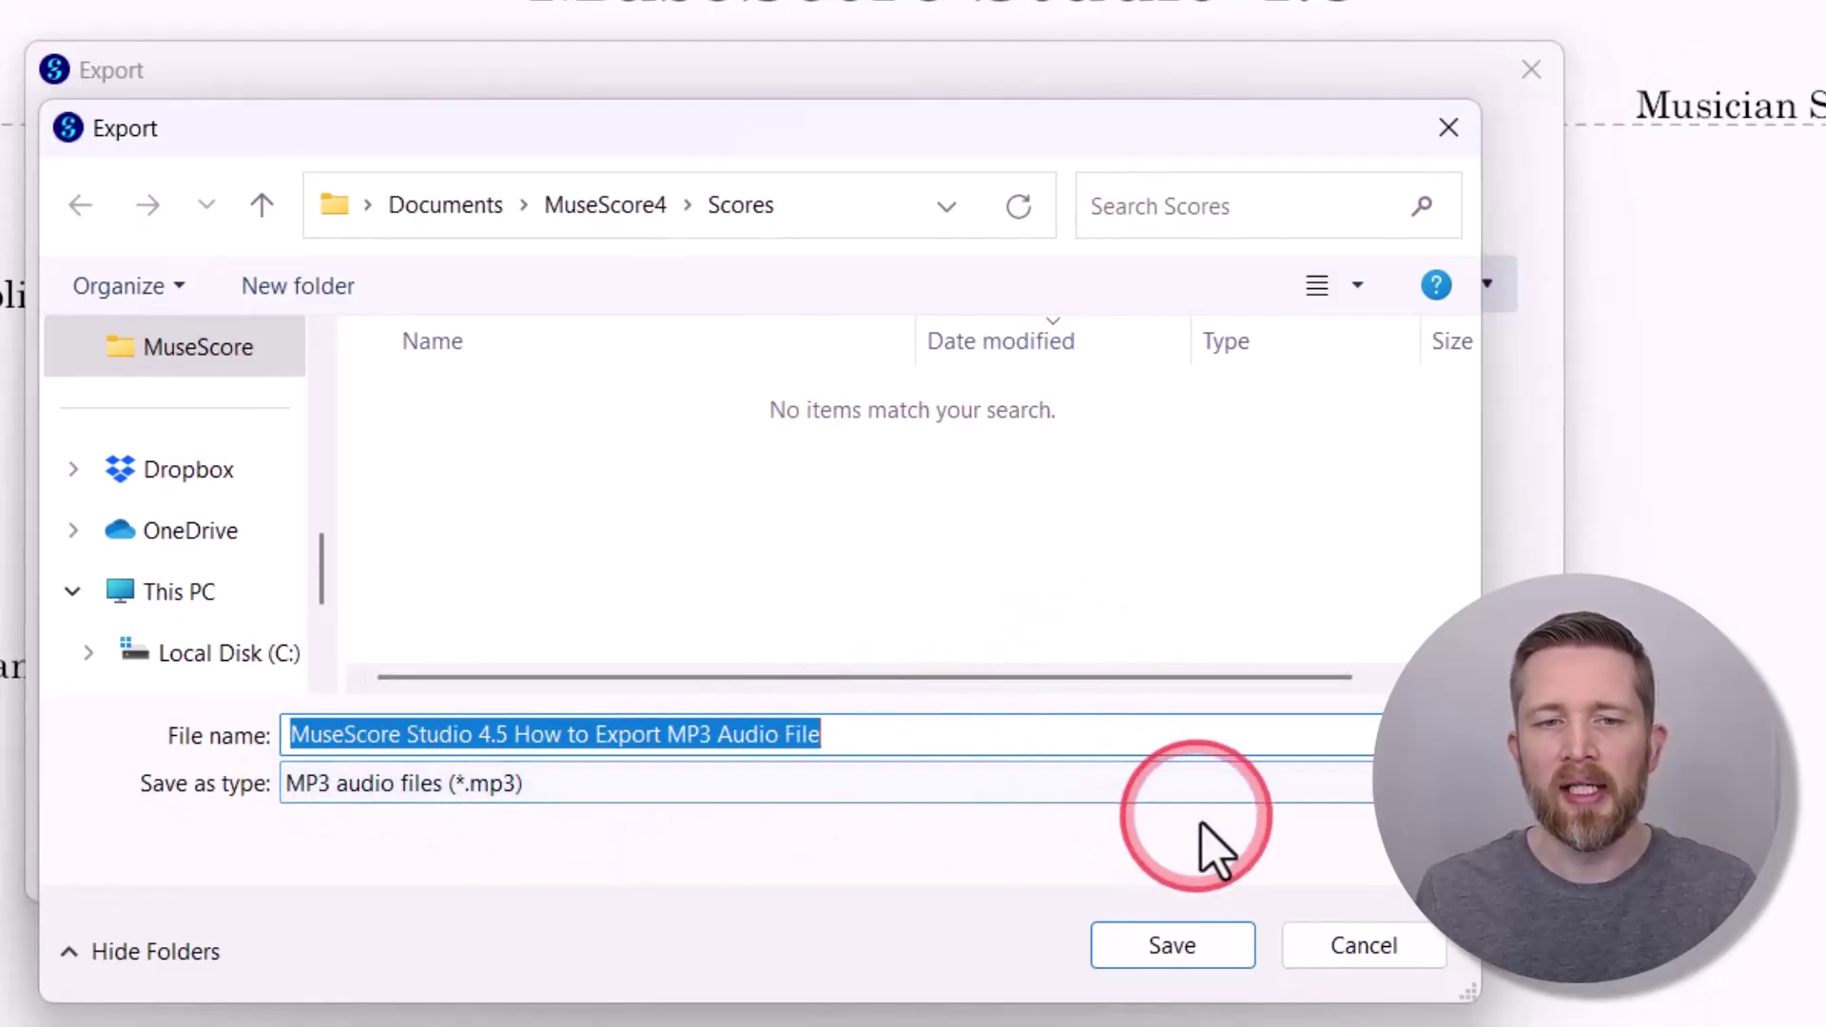
pyautogui.click(1168, 942)
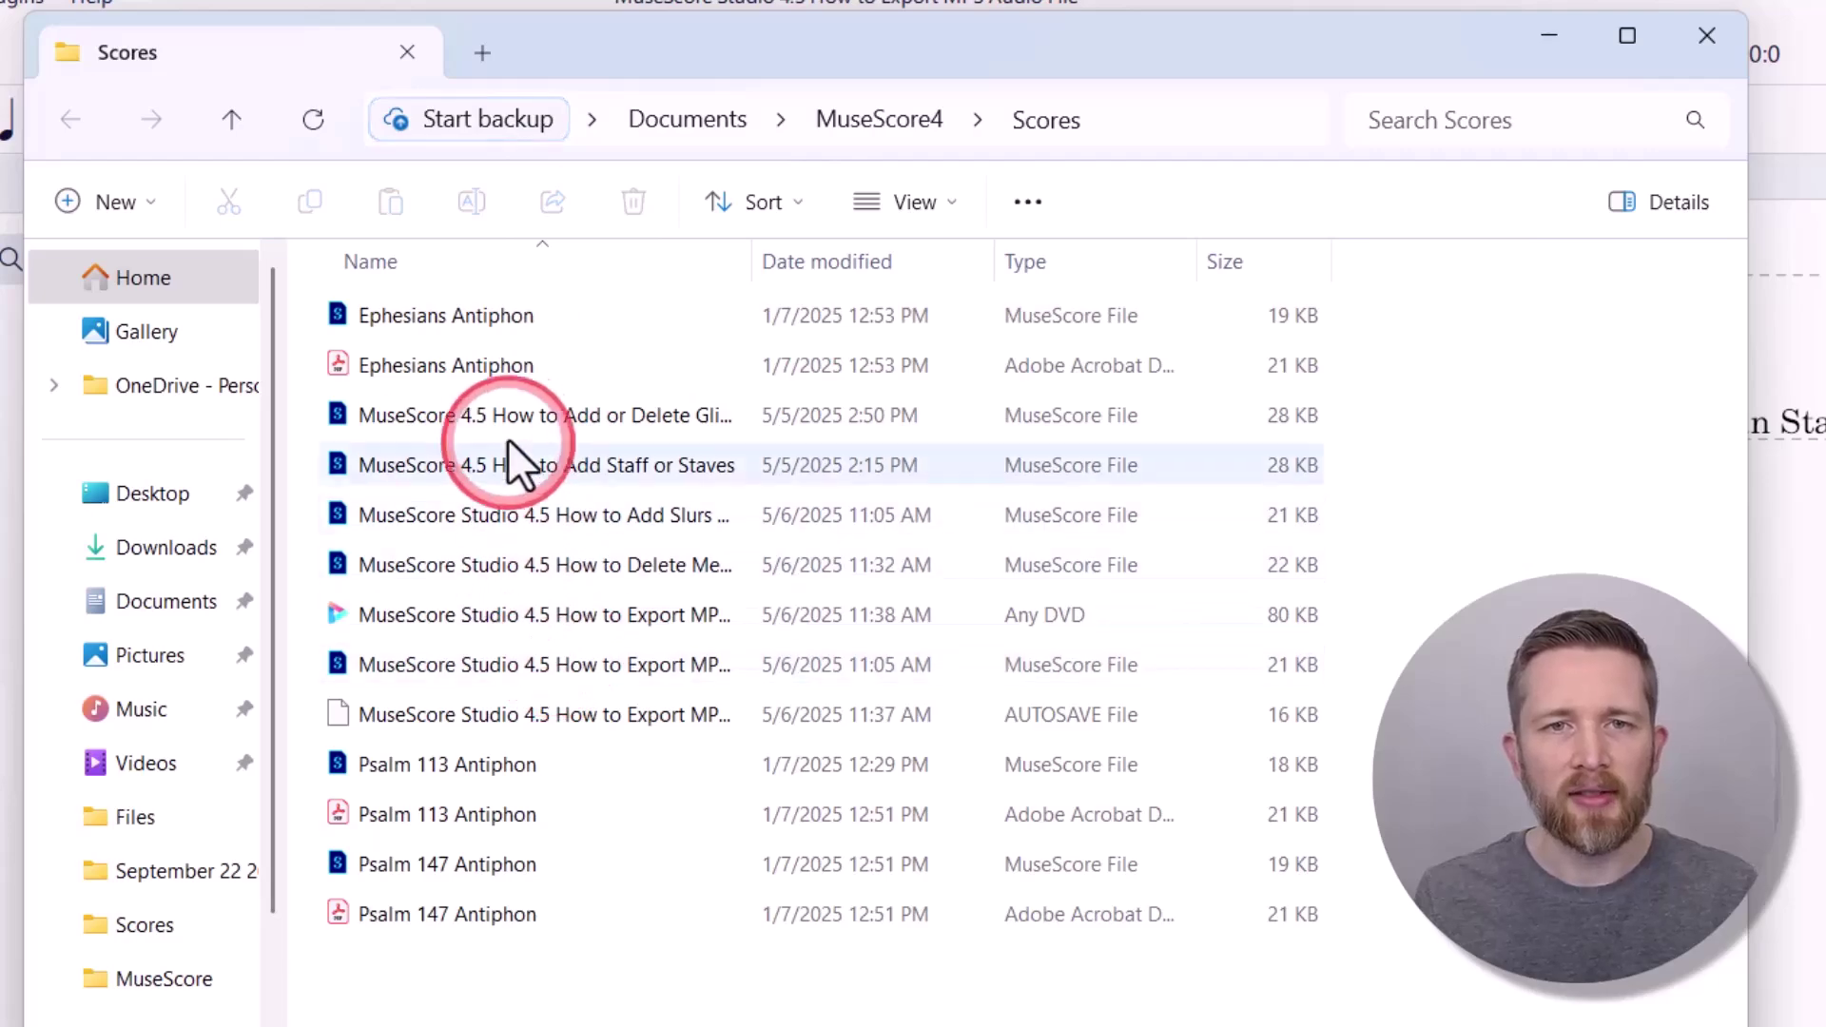
# Open the exported MP3 from the Scores folder in Any DVD
pyautogui.click(470, 612)
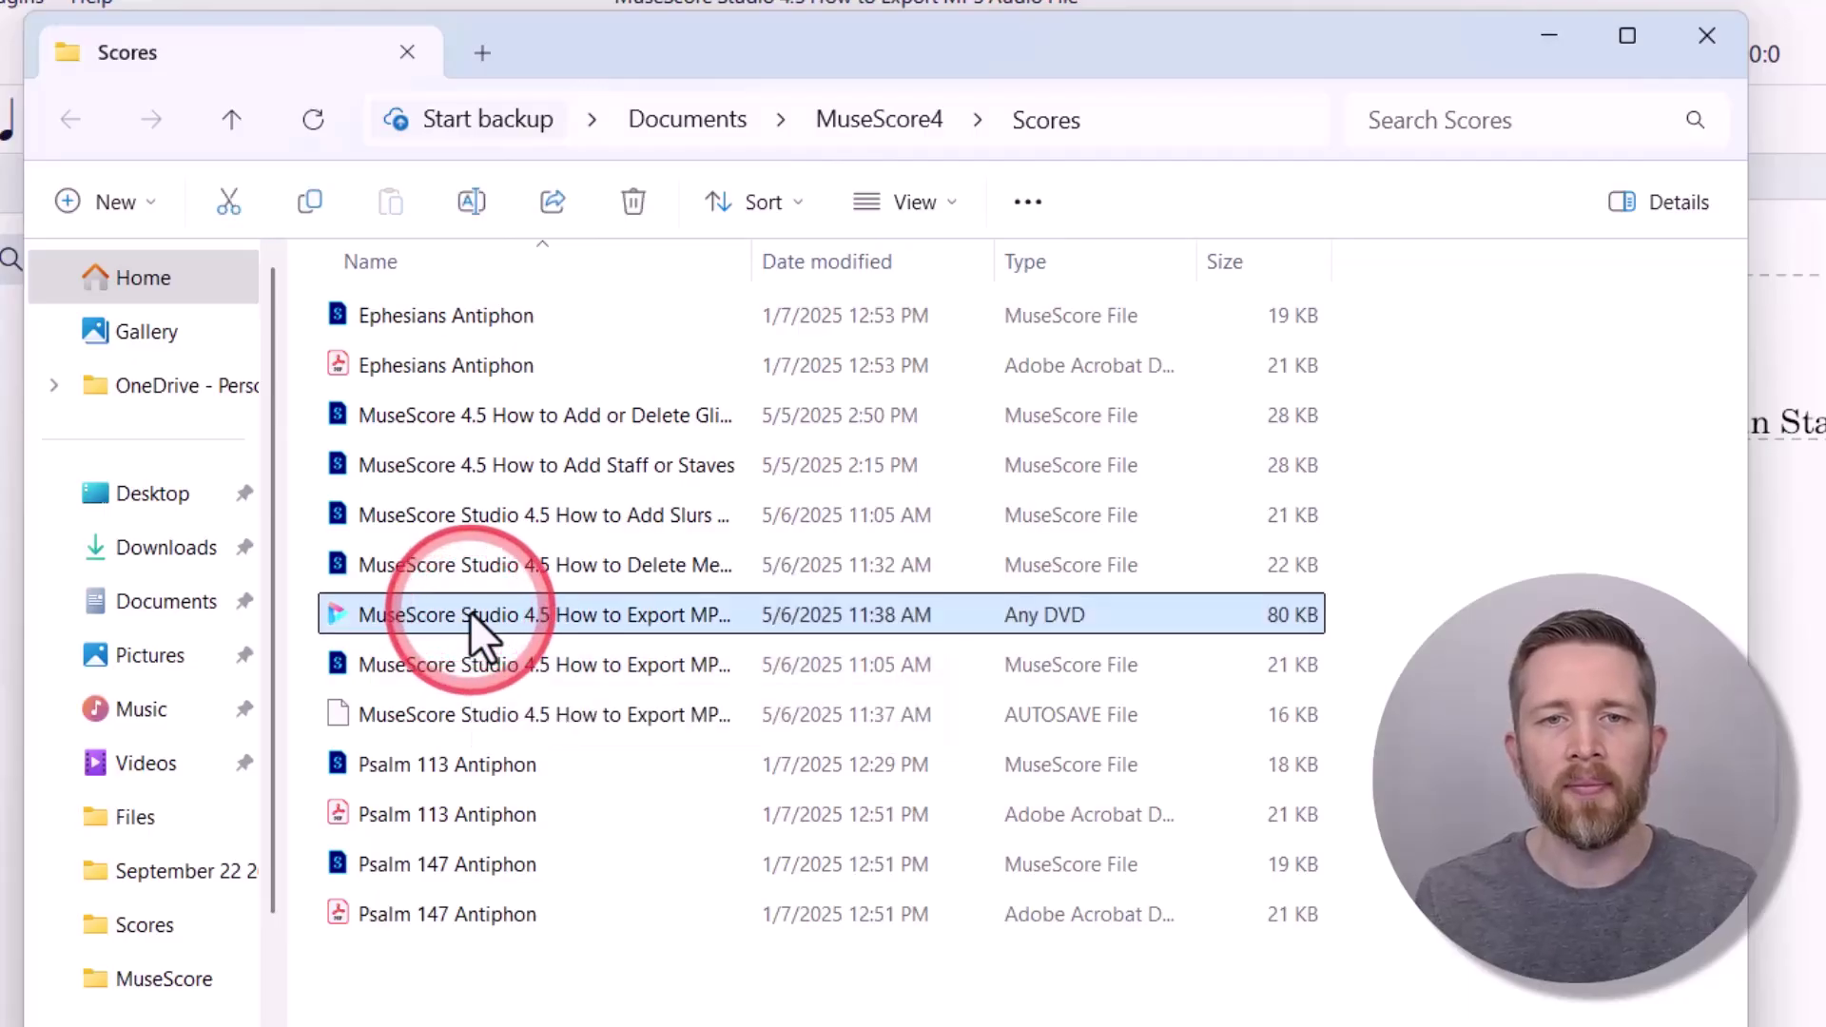
pyautogui.click(469, 612)
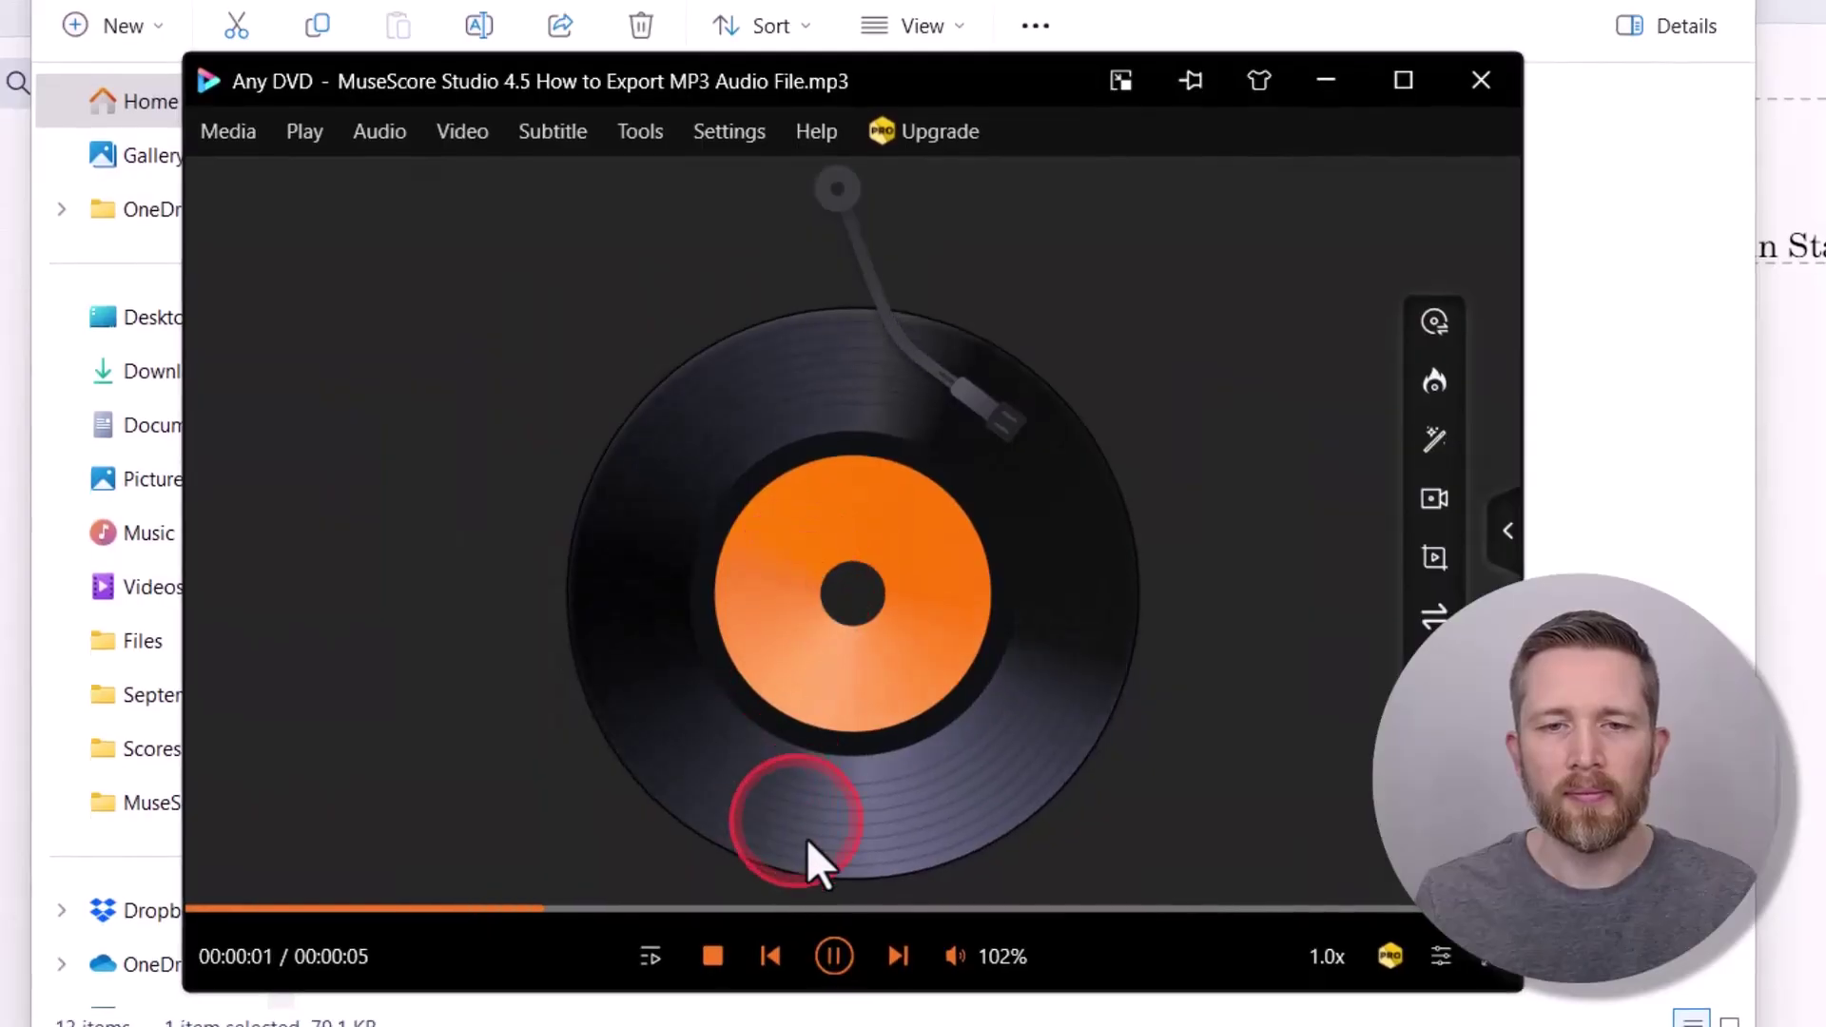
# Pause the MP3 playback in Any DVD at 3 of 5 seconds
pyautogui.click(838, 963)
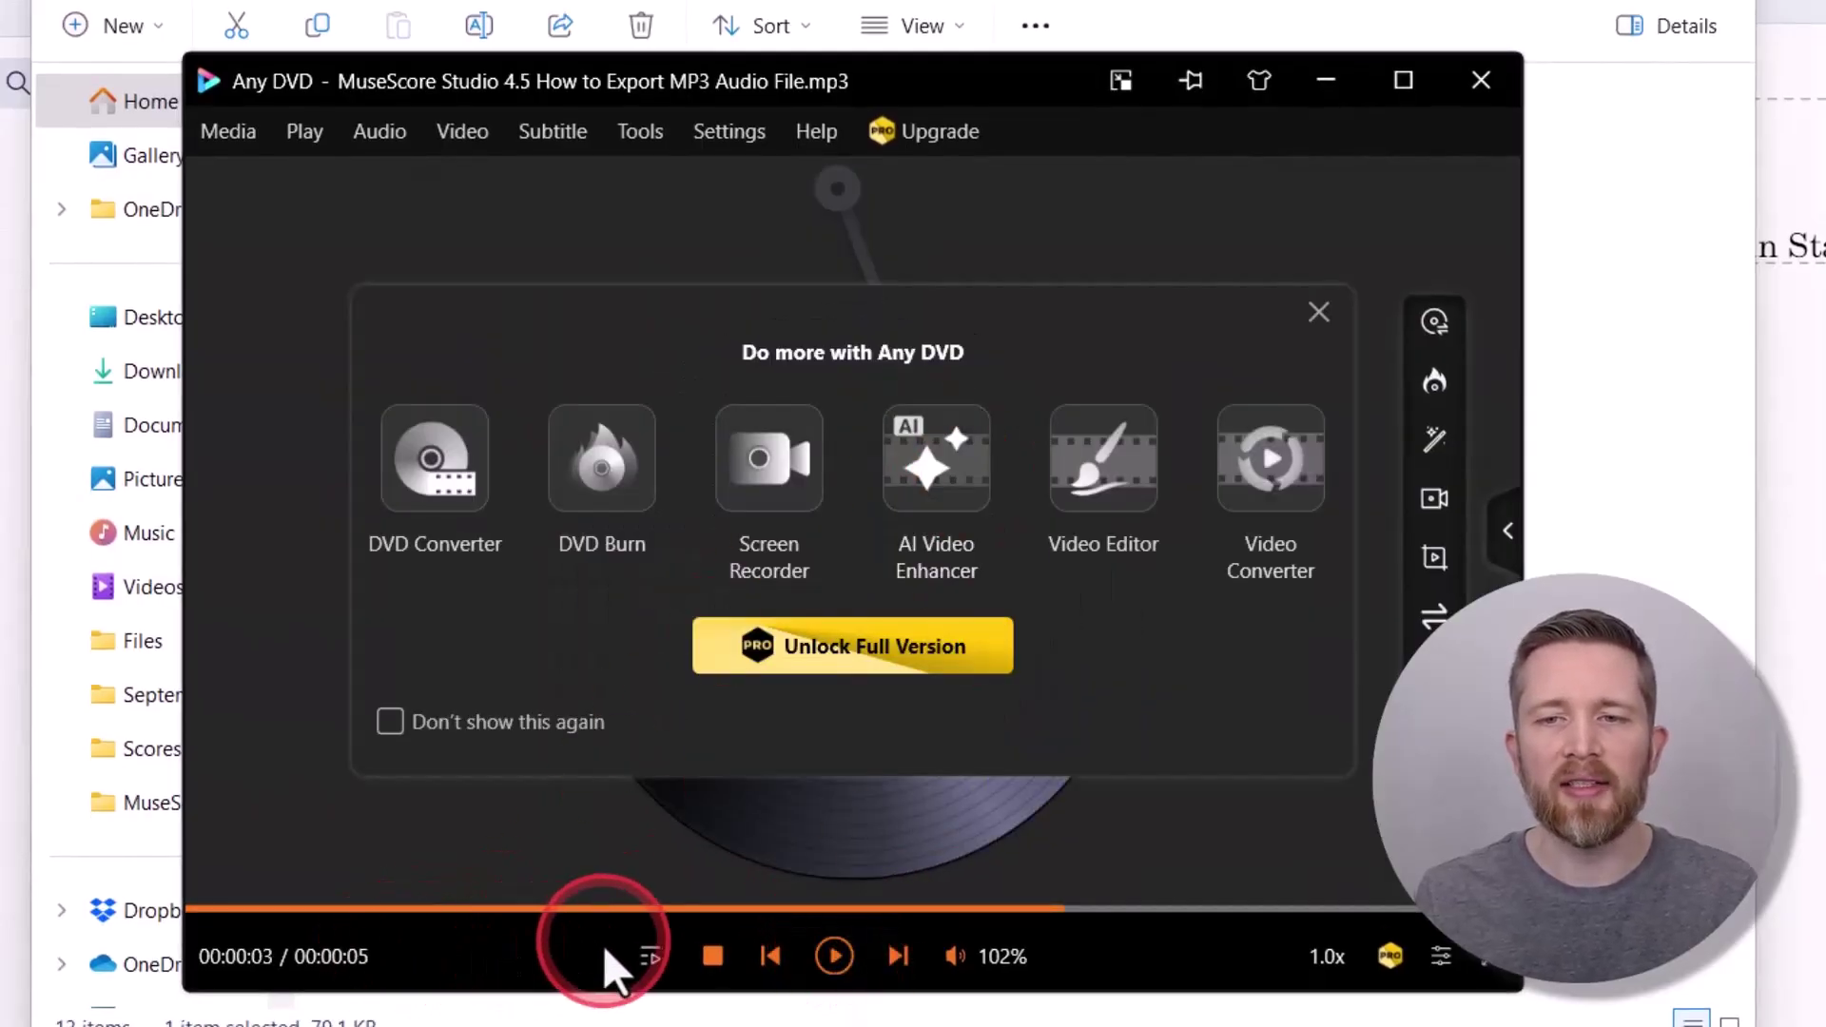